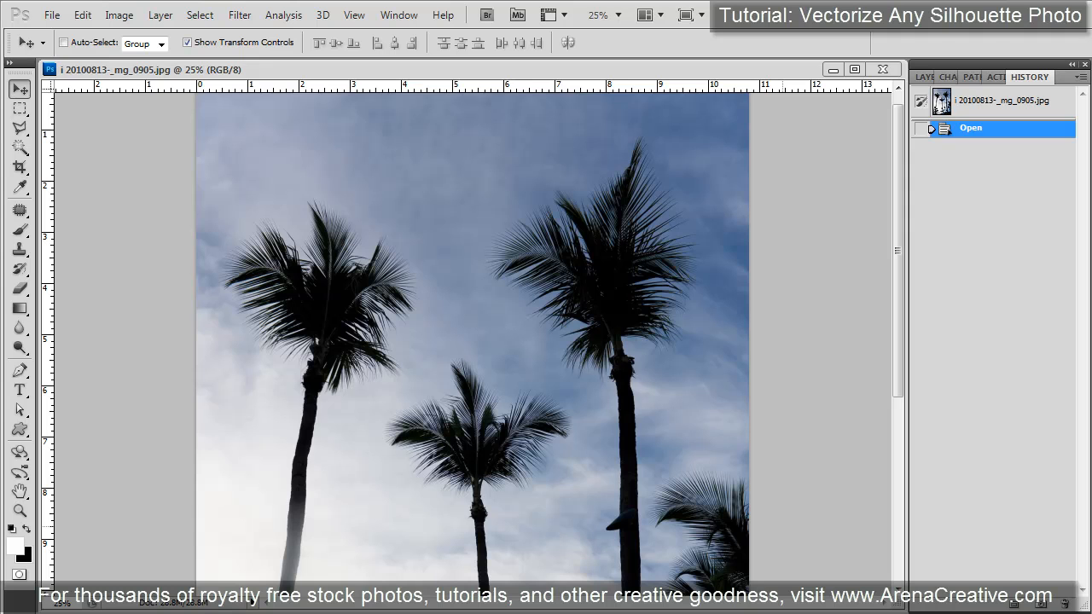
# Examine the left palm's fronds at 100% zoom and return to a view of the whole photo.
pyautogui.click(398, 415)
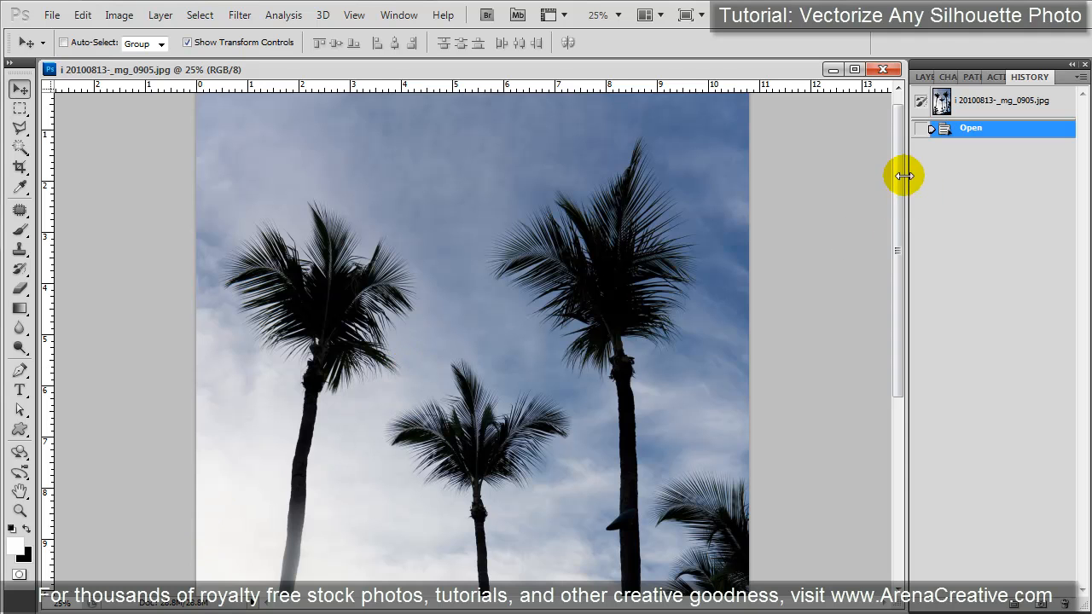
pyautogui.moveTo(897, 159)
pyautogui.mouseDown()
pyautogui.moveTo(897, 195)
pyautogui.moveTo(905, 176)
pyautogui.mouseUp()
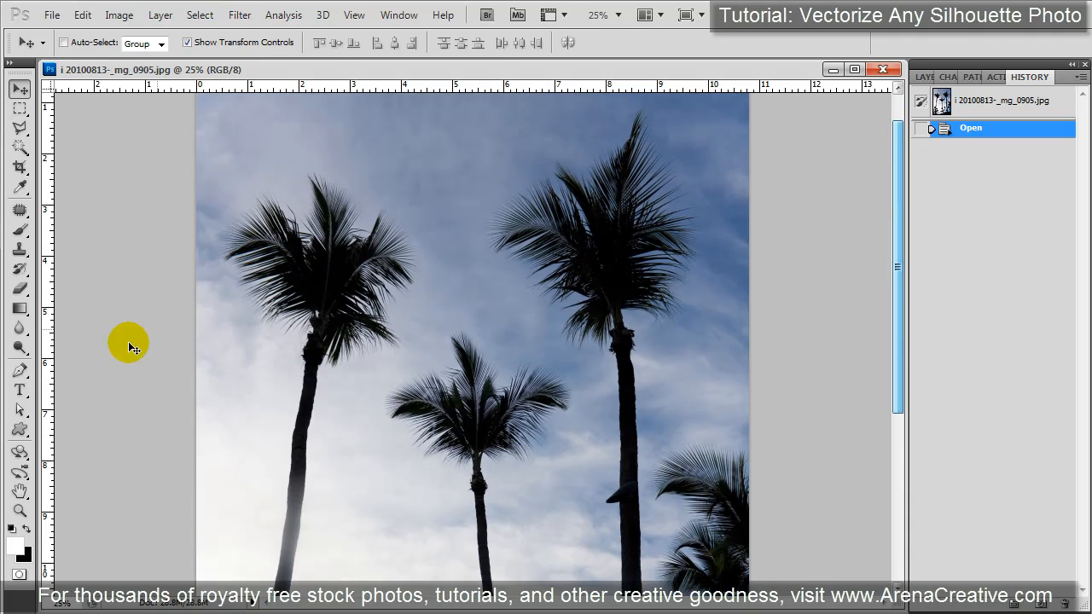
pyautogui.doubleClick(19, 510)
pyautogui.moveTo(305, 351); pyautogui.dragTo(583, 518)
pyautogui.moveTo(441, 346); pyautogui.dragTo(683, 483)
pyautogui.moveTo(590, 373); pyautogui.dragTo(677, 481)
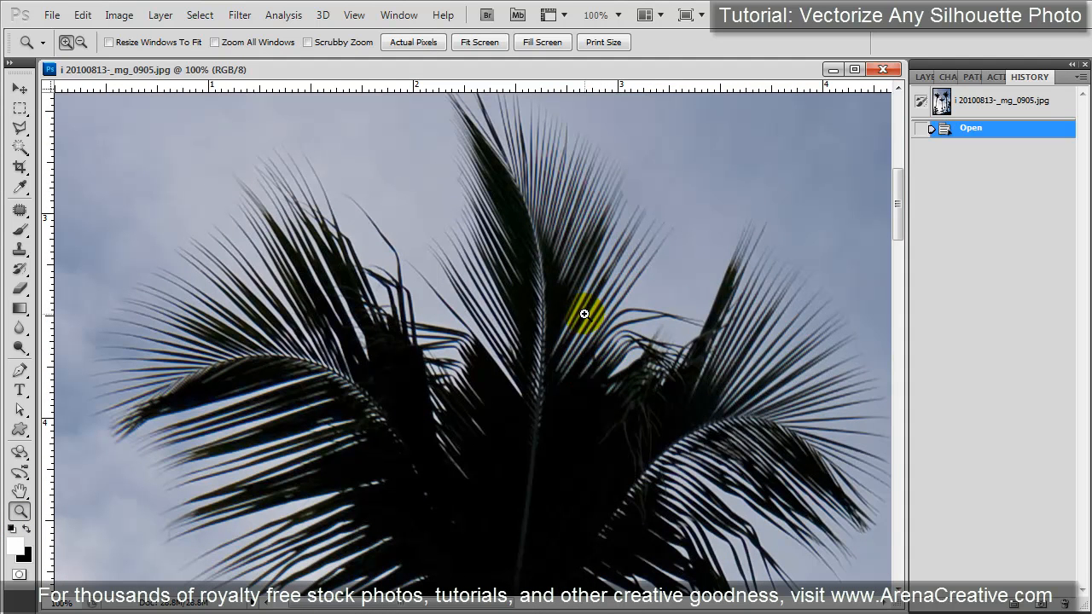
pyautogui.hotkey('ctrl', '0')
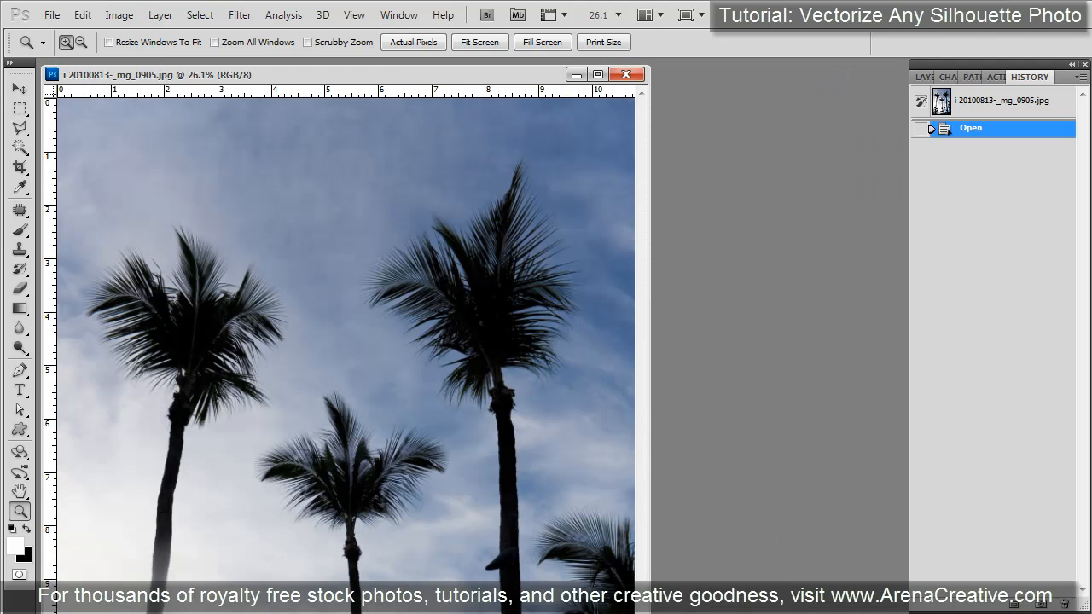
pyautogui.moveTo(649, 612); pyautogui.dragTo(903, 613)
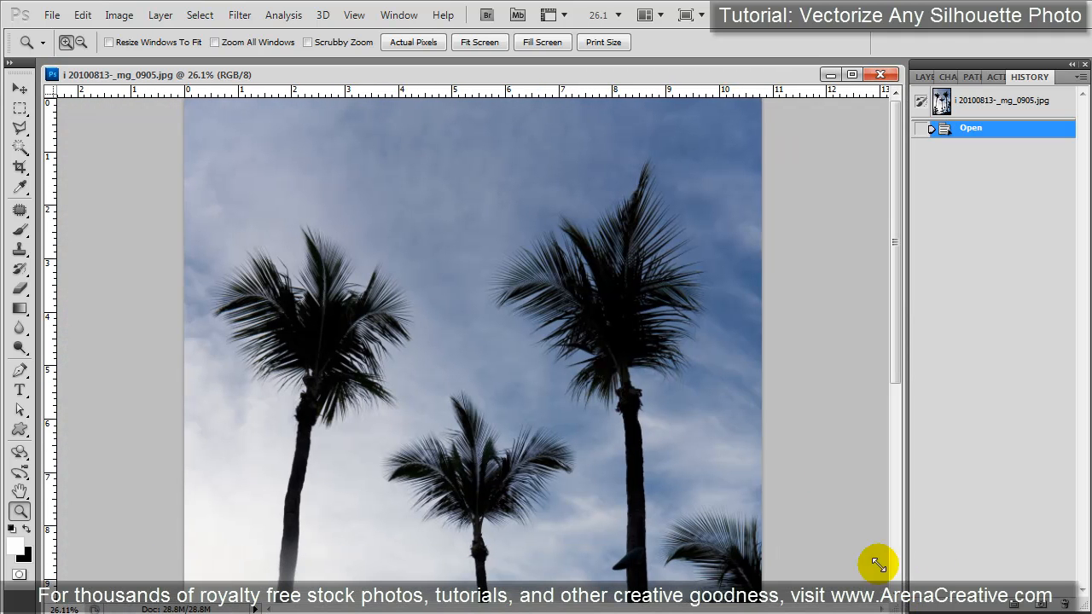
# Start a Levels adjustment on the palm photo and lower the RGB white input level to about 133.
pyautogui.click(118, 15)
pyautogui.moveTo(171, 57)
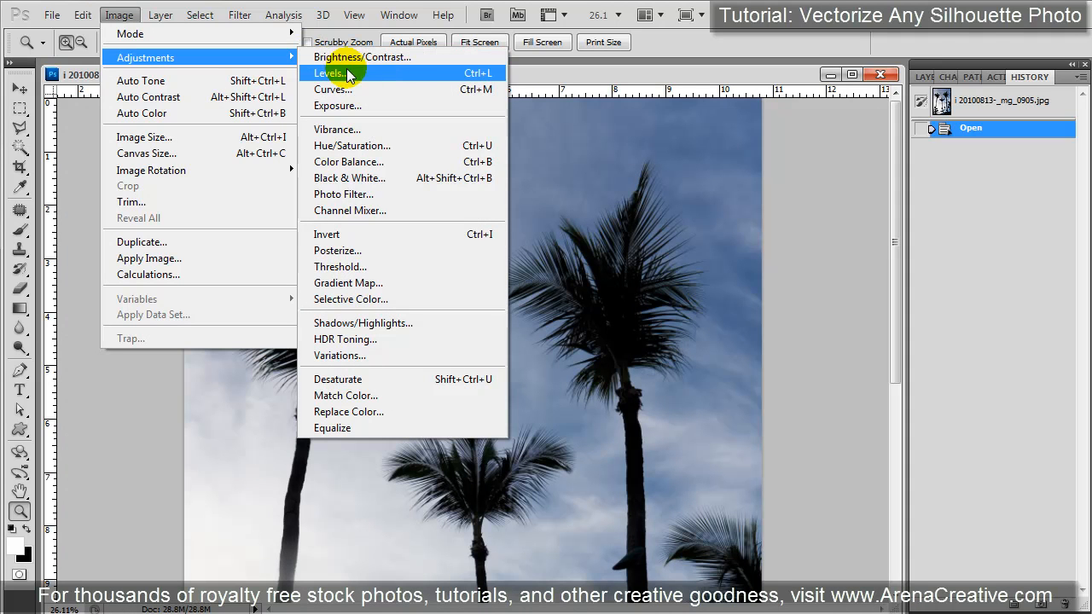
pyautogui.click(373, 75)
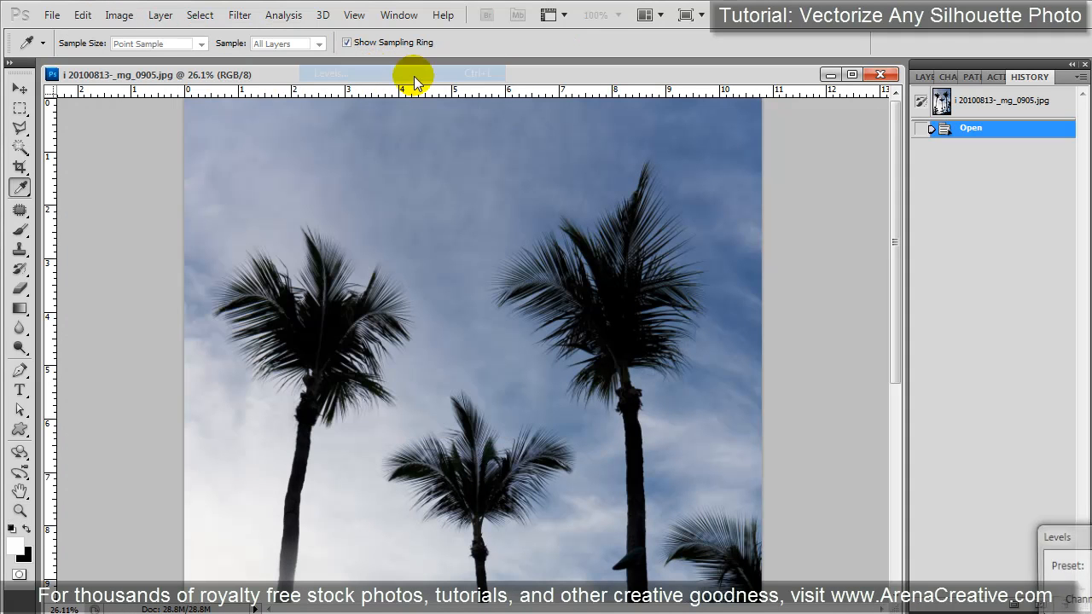
pyautogui.moveTo(927, 410); pyautogui.dragTo(797, 205)
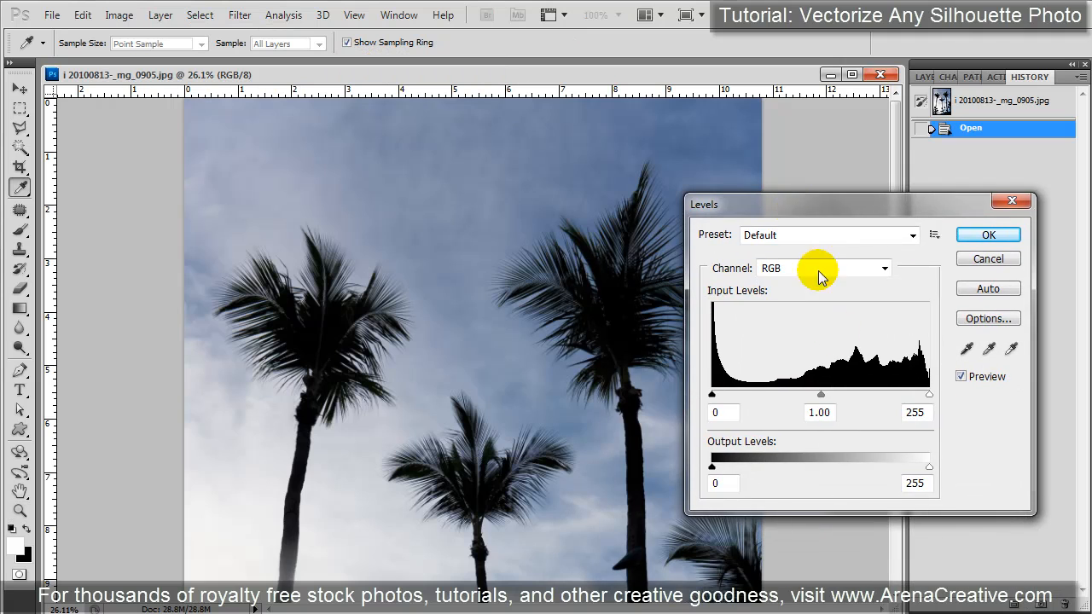
pyautogui.moveTo(929, 394); pyautogui.dragTo(825, 396)
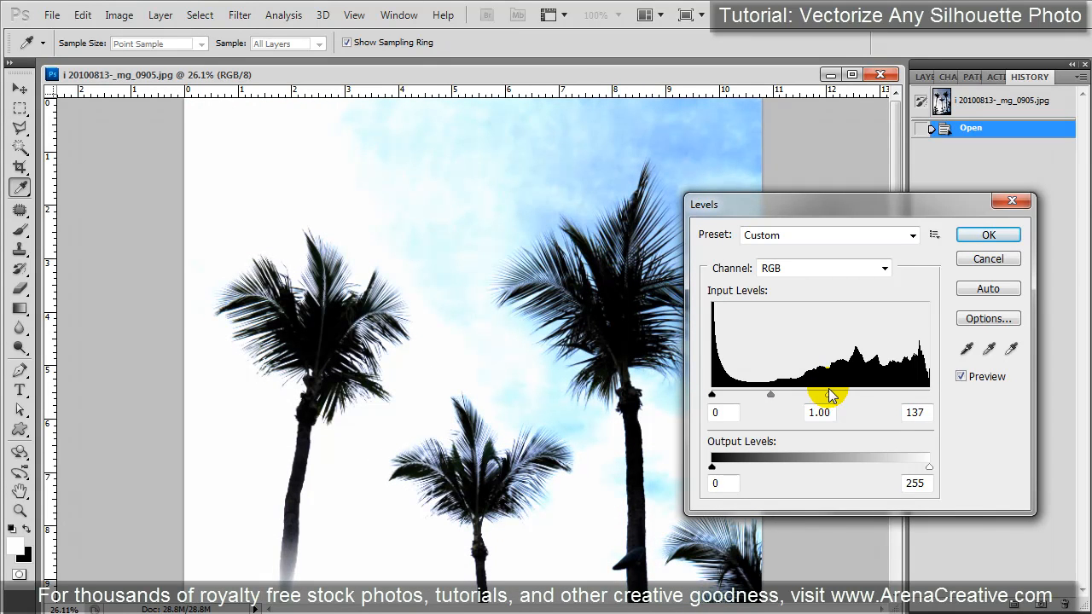
pyautogui.click(829, 388)
pyautogui.moveTo(830, 394); pyautogui.dragTo(831, 395)
# Set the Levels midtone to 1.10 and the white input level to 128, and apply the adjustment.
pyautogui.moveTo(770, 395)
pyautogui.mouseDown()
pyautogui.moveTo(749, 396)
pyautogui.moveTo(765, 407)
pyautogui.mouseUp()
pyautogui.click(765, 401)
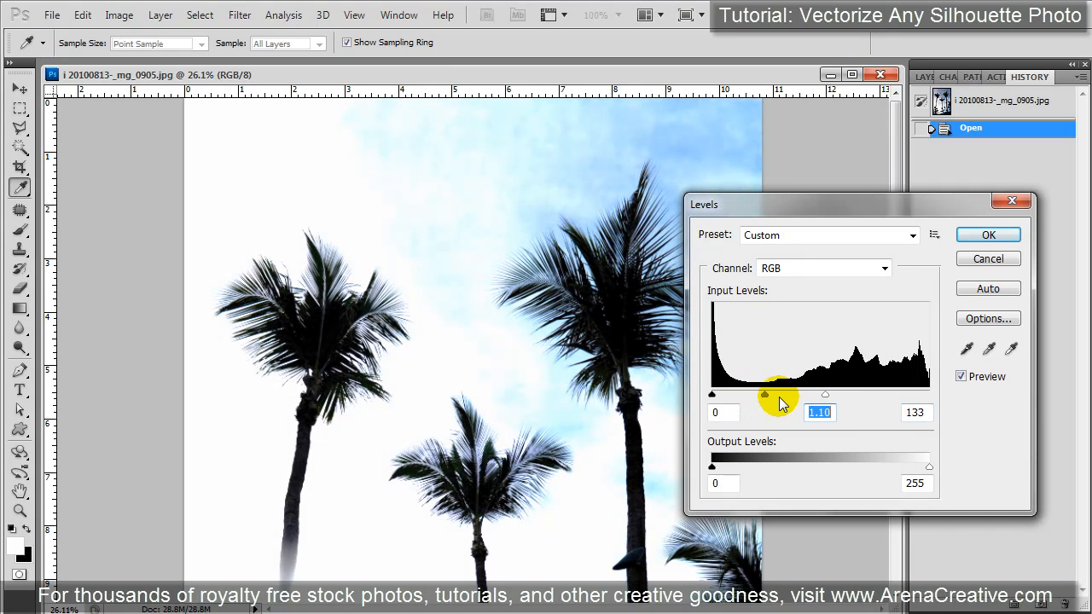
pyautogui.moveTo(826, 402)
pyautogui.mouseDown()
pyautogui.moveTo(910, 401)
pyautogui.moveTo(780, 395)
pyautogui.moveTo(838, 405)
pyautogui.moveTo(819, 406)
pyautogui.mouseUp()
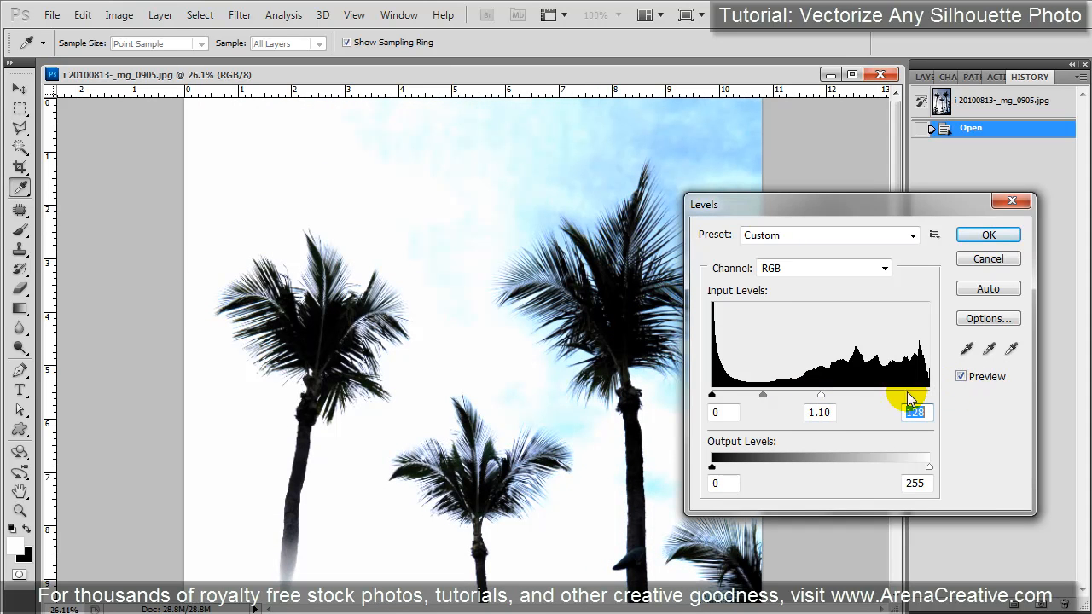
pyautogui.click(970, 385)
pyautogui.click(970, 385)
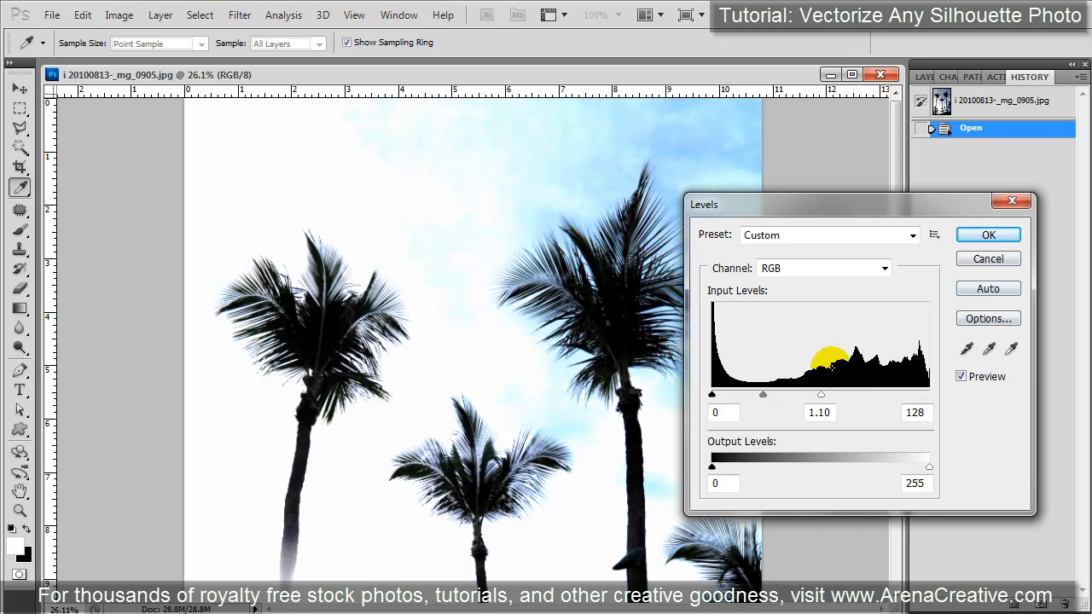
pyautogui.click(990, 237)
# Examine the left palm at 100% zoom, checking frond edges and trunk for lost detail and leftover color.
pyautogui.click(21, 509)
pyautogui.doubleClick(21, 512)
pyautogui.moveTo(205, 329); pyautogui.dragTo(789, 584)
pyautogui.moveTo(548, 449); pyautogui.dragTo(649, 284)
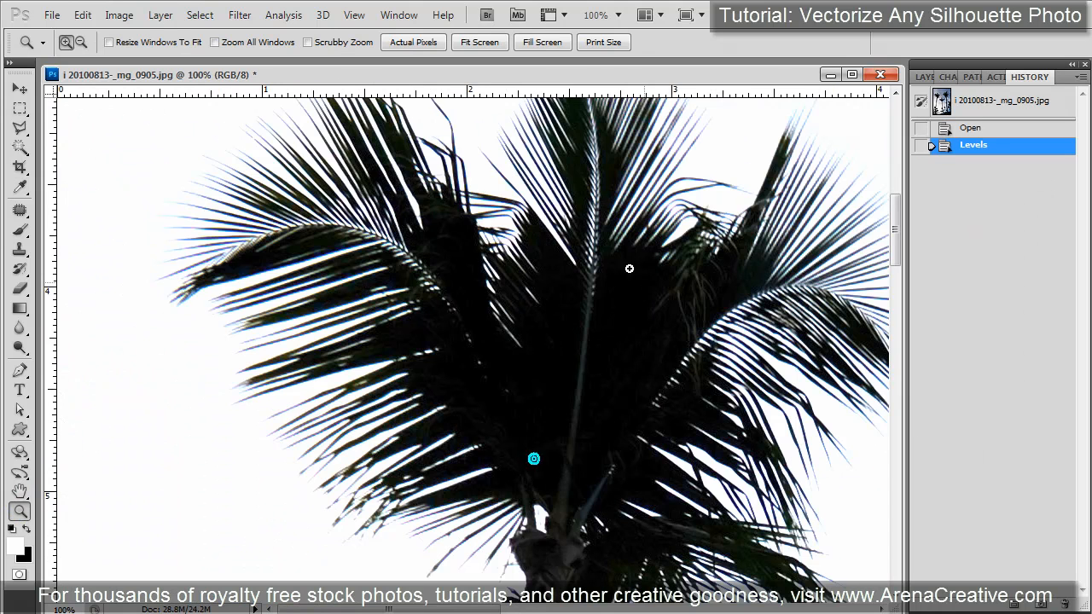
pyautogui.moveTo(733, 405)
pyautogui.mouseDown()
pyautogui.moveTo(575, 268)
pyautogui.moveTo(653, 401)
pyautogui.mouseUp()
pyautogui.moveTo(656, 209); pyautogui.dragTo(732, 384)
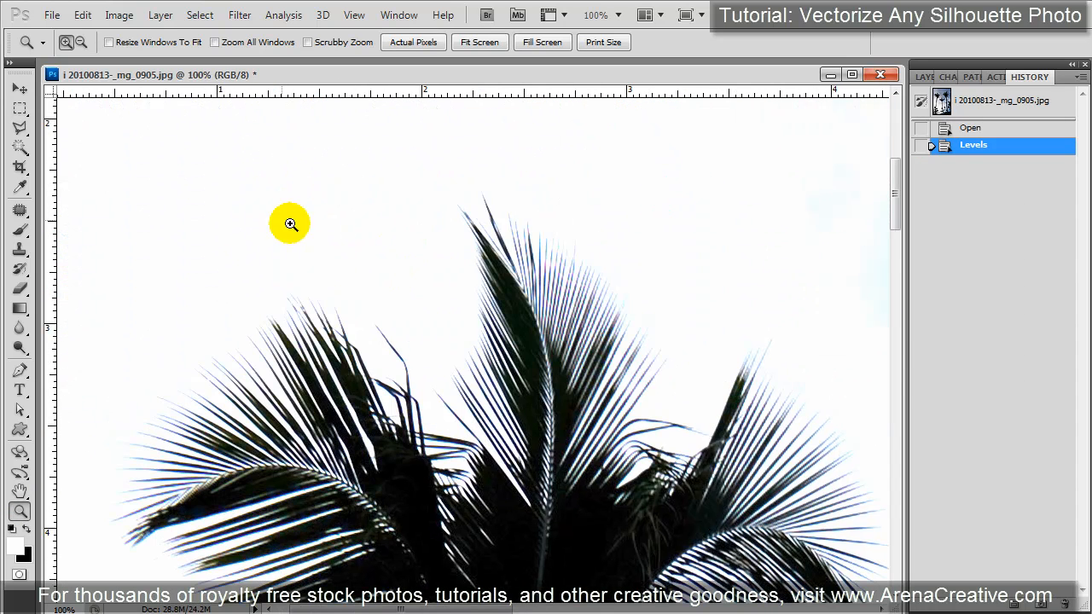
pyautogui.moveTo(633, 544); pyautogui.dragTo(514, 231)
pyautogui.moveTo(488, 472)
pyautogui.mouseDown()
pyautogui.moveTo(493, 307)
pyautogui.moveTo(531, 192)
pyautogui.moveTo(570, 425)
pyautogui.mouseUp()
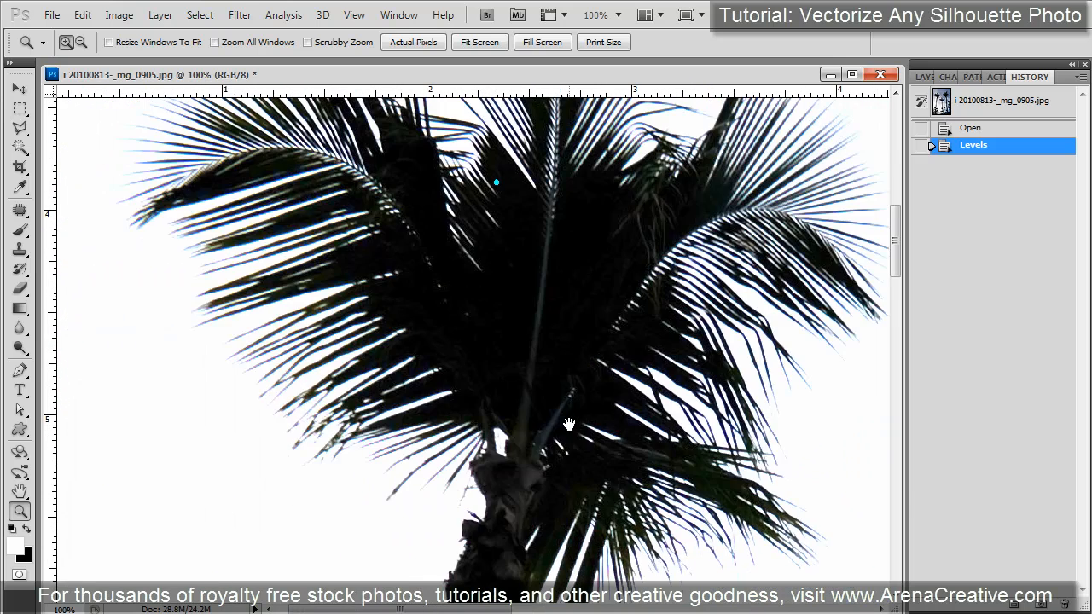
pyautogui.moveTo(566, 298); pyautogui.dragTo(522, 444)
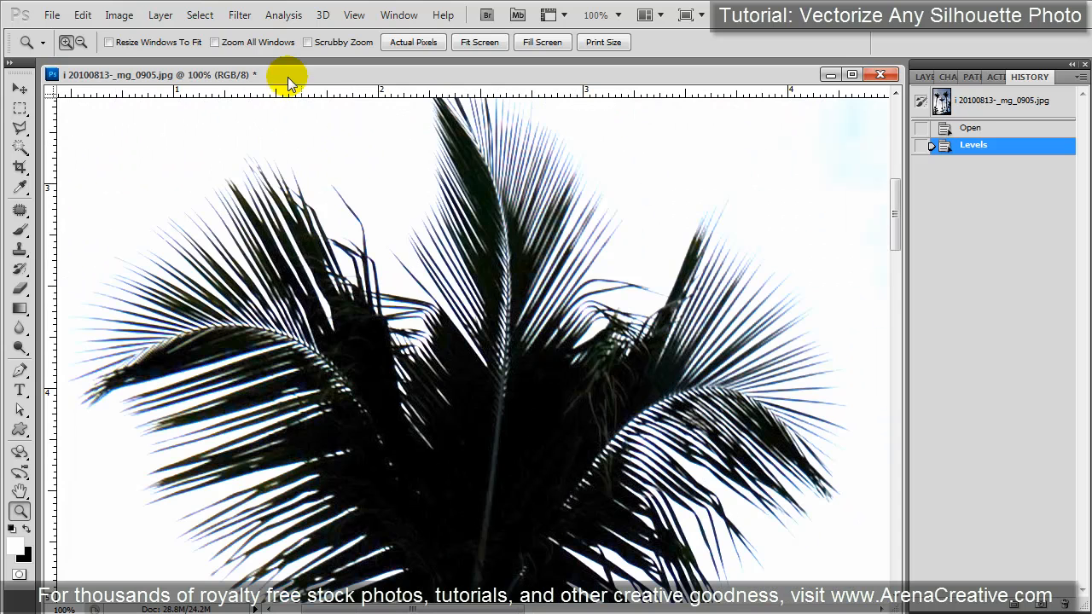
# Remove all color from the photo with Hue/Saturation by setting Saturation to -100.
pyautogui.click(122, 17)
pyautogui.moveTo(141, 58)
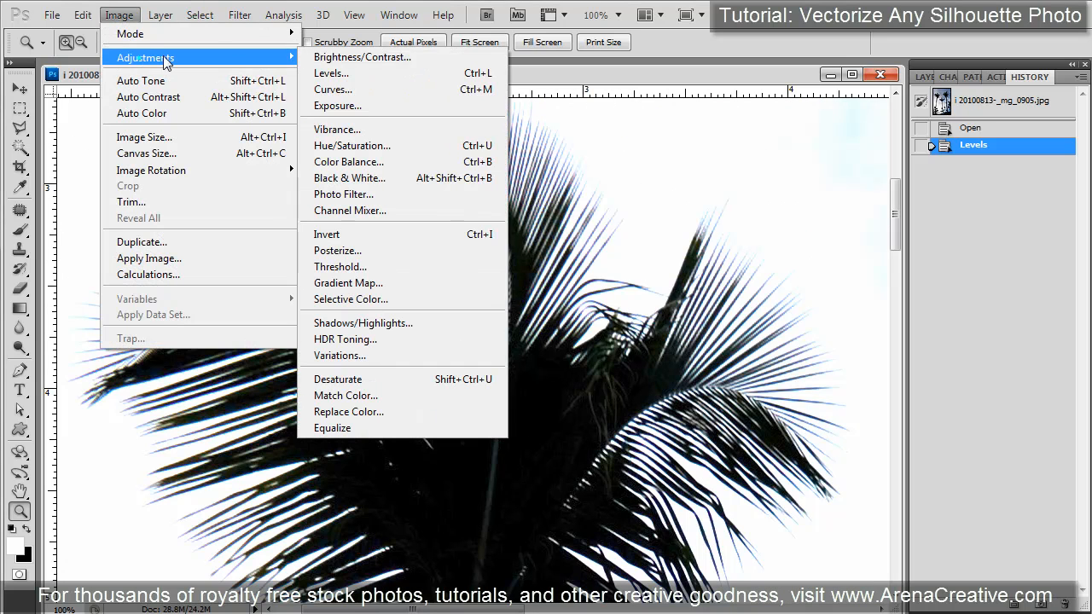
pyautogui.click(386, 150)
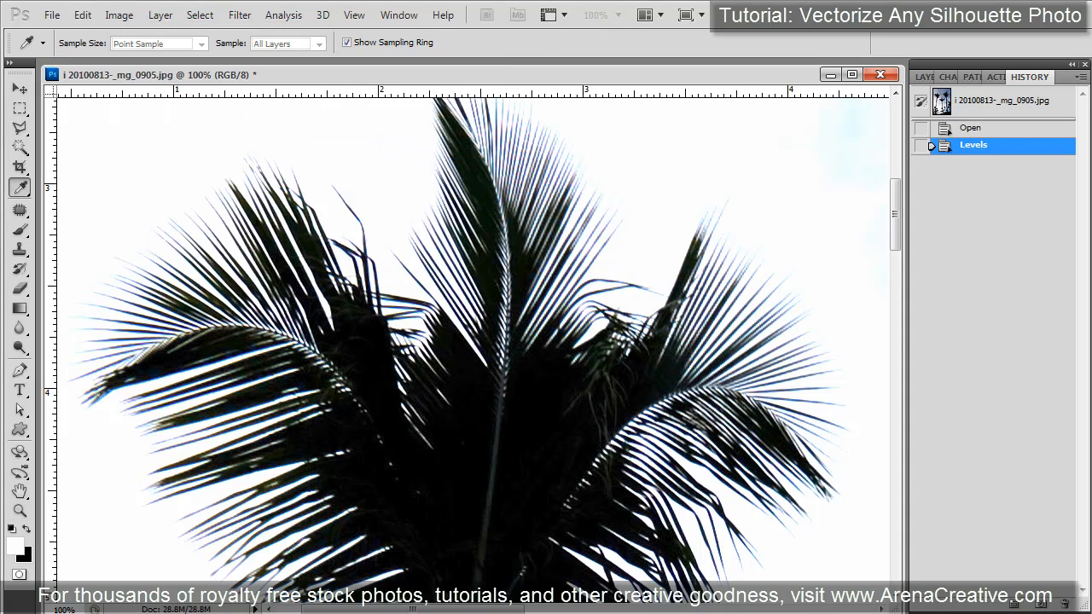
pyautogui.moveTo(670, 328); pyautogui.dragTo(414, 340)
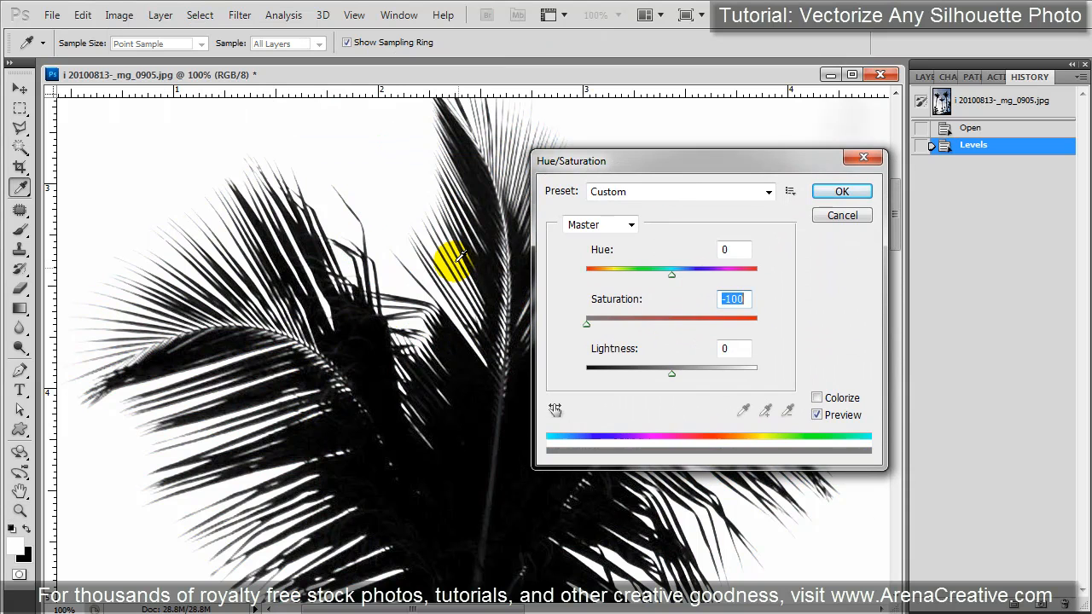
pyautogui.click(824, 196)
# Begin a polygonal lasso selection of the left palm, tracing loosely down the left side of its fronds and trunk.
pyautogui.press('z')
pyautogui.moveTo(589, 522); pyautogui.dragTo(581, 477)
pyautogui.moveTo(582, 280); pyautogui.dragTo(591, 377)
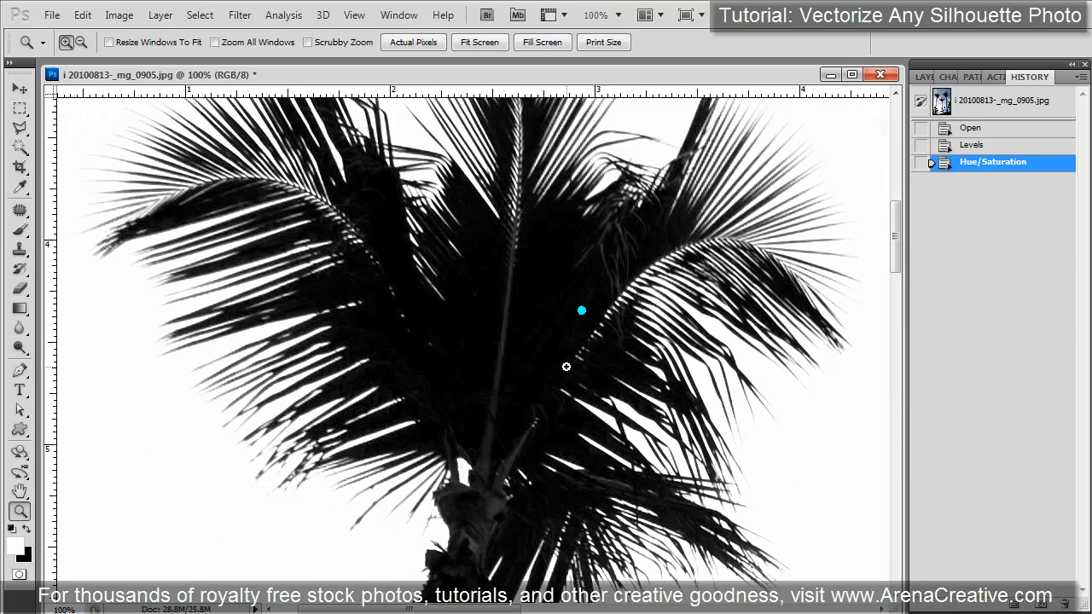
pyautogui.hotkey('ctrl', '-')
pyautogui.hotkey('ctrl', '-')
pyautogui.hotkey('ctrl', '-')
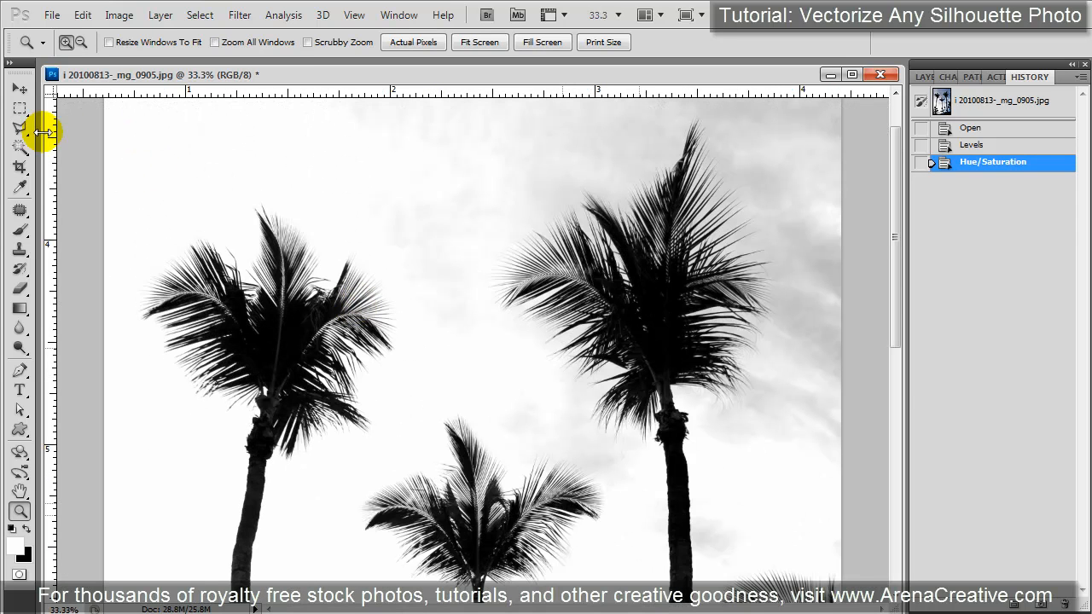
pyautogui.click(19, 128)
pyautogui.click(236, 198)
pyautogui.click(139, 261)
pyautogui.click(137, 269)
pyautogui.click(194, 447)
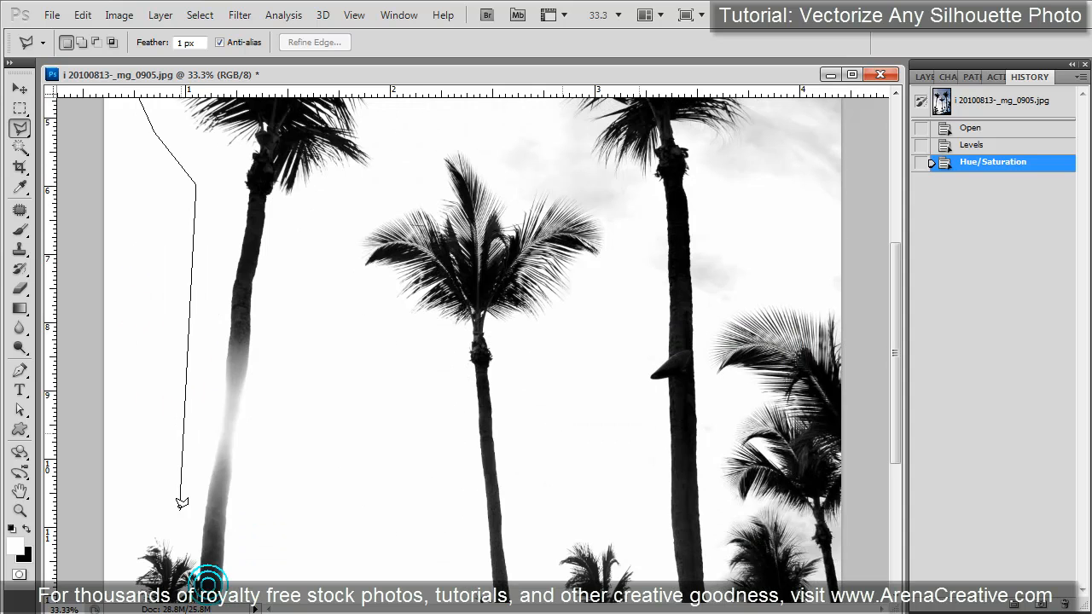
pyautogui.click(186, 523)
pyautogui.click(185, 529)
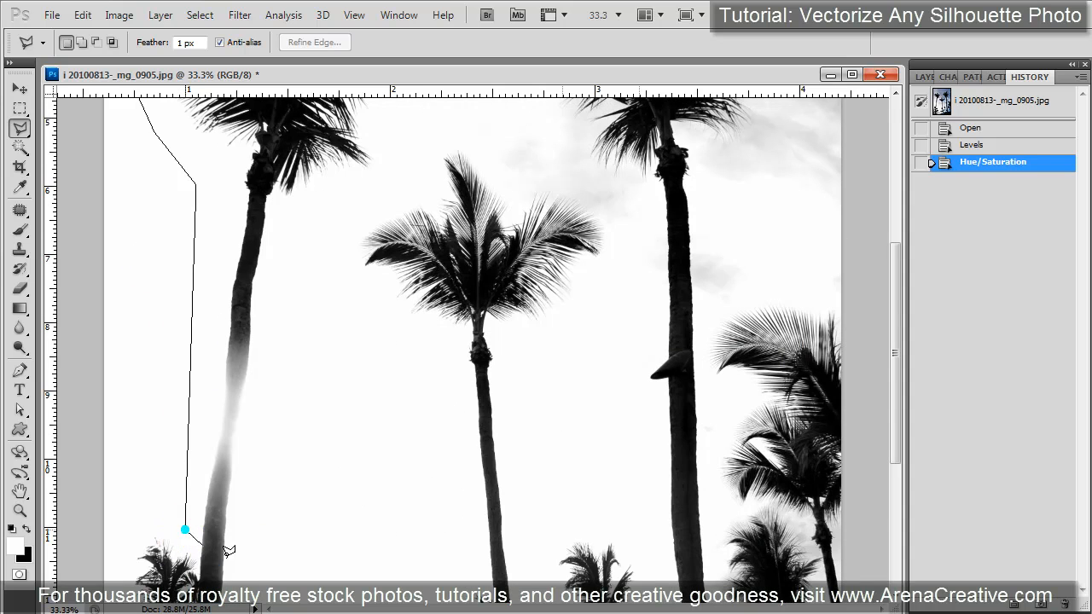
# Continue the lasso outline around the trunk's base and up the palm's right side, closing the selection above the fronds.
pyautogui.press('space')
pyautogui.moveTo(178, 491); pyautogui.dragTo(238, 368)
pyautogui.click(188, 413)
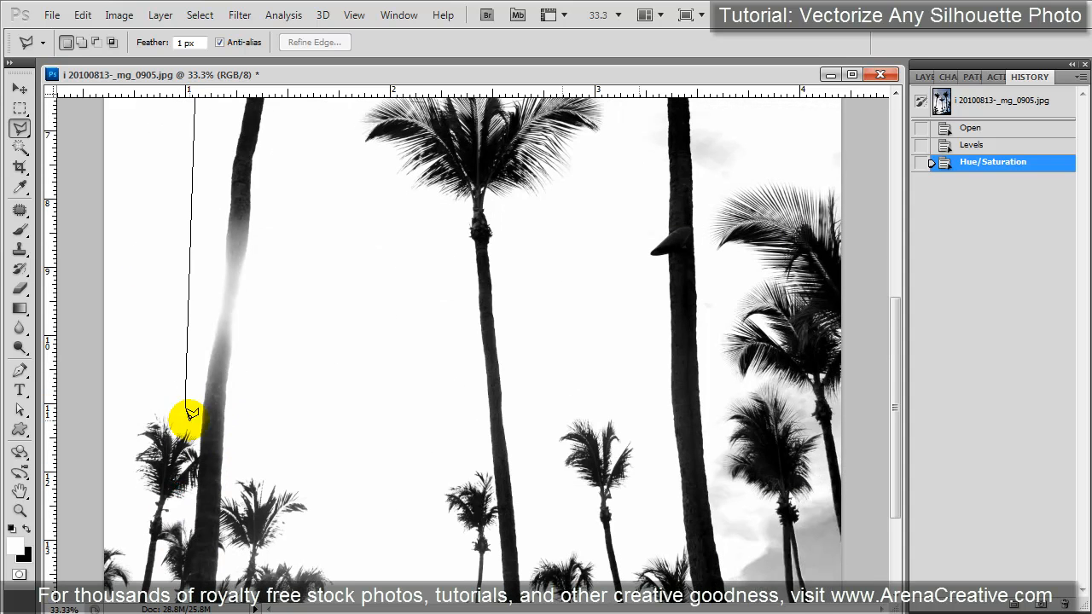
pyautogui.click(191, 432)
pyautogui.moveTo(299, 162)
pyautogui.mouseDown()
pyautogui.moveTo(307, 354)
pyautogui.moveTo(297, 378)
pyautogui.mouseUp()
pyautogui.moveTo(374, 253); pyautogui.dragTo(375, 407)
pyautogui.click(369, 424)
pyautogui.click(403, 390)
pyautogui.click(425, 320)
pyautogui.click(394, 271)
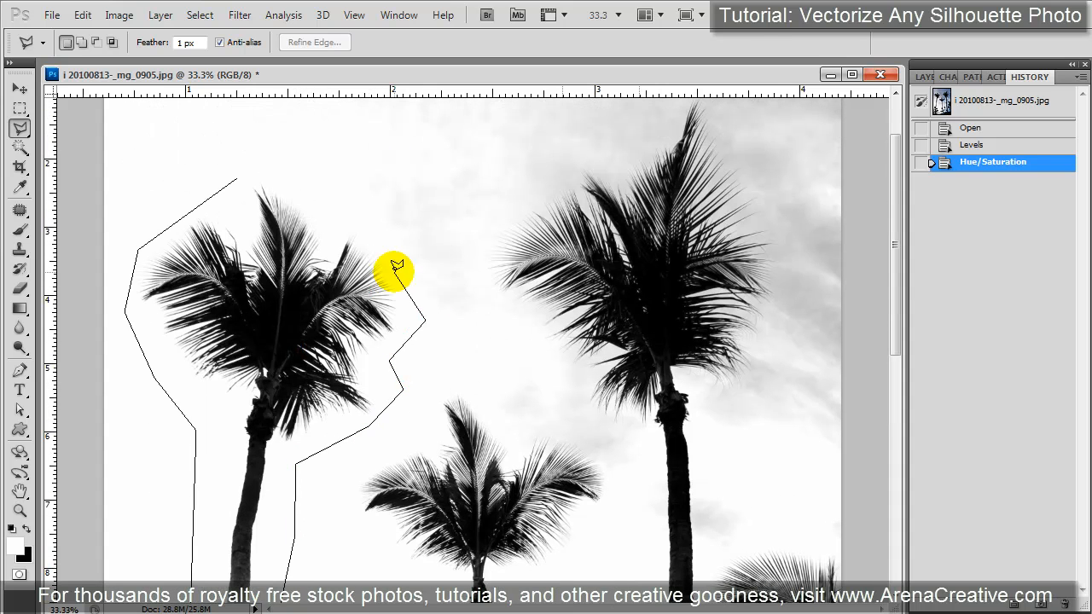
pyautogui.click(300, 176)
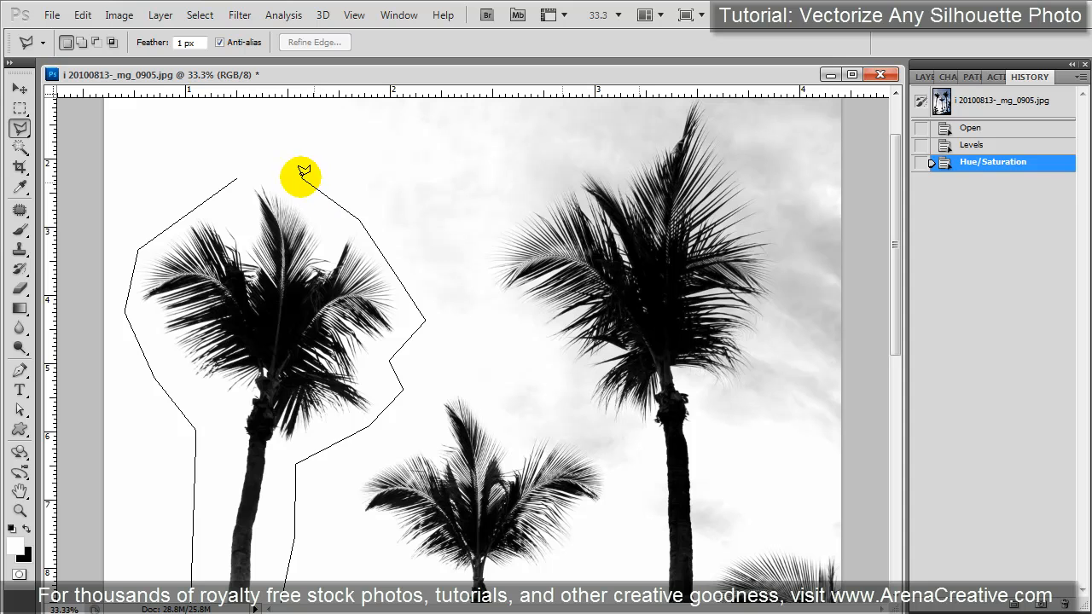
pyautogui.doubleClick(255, 165)
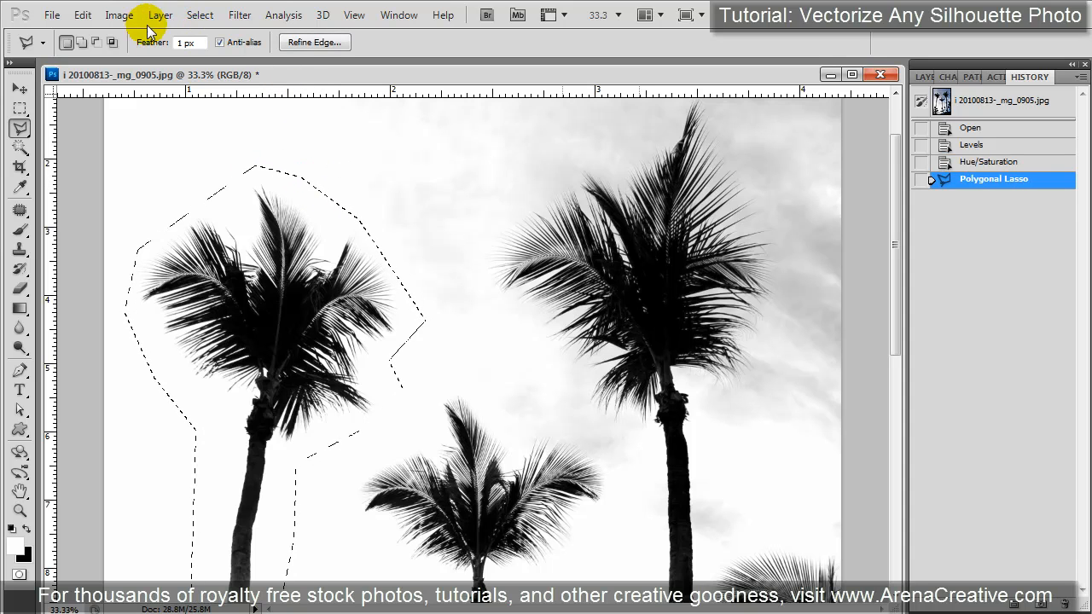
# Copy the selected palm, switch to Illustrator, and paste it into a new document.
pyautogui.click(82, 15)
pyautogui.click(101, 133)
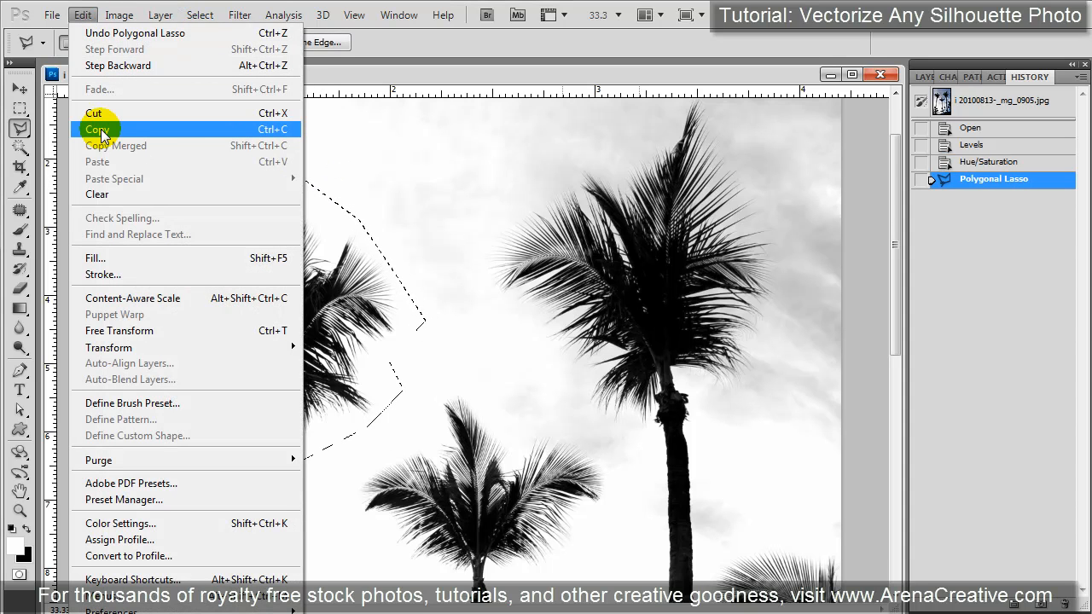
pyautogui.click(101, 130)
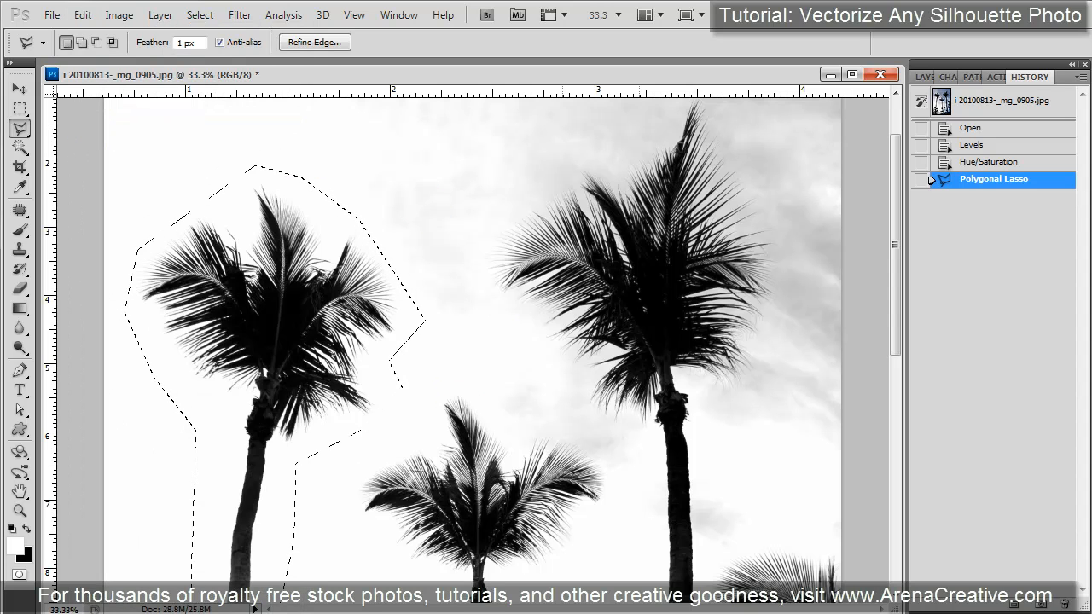
pyautogui.hotkey('ctrl', 'n')
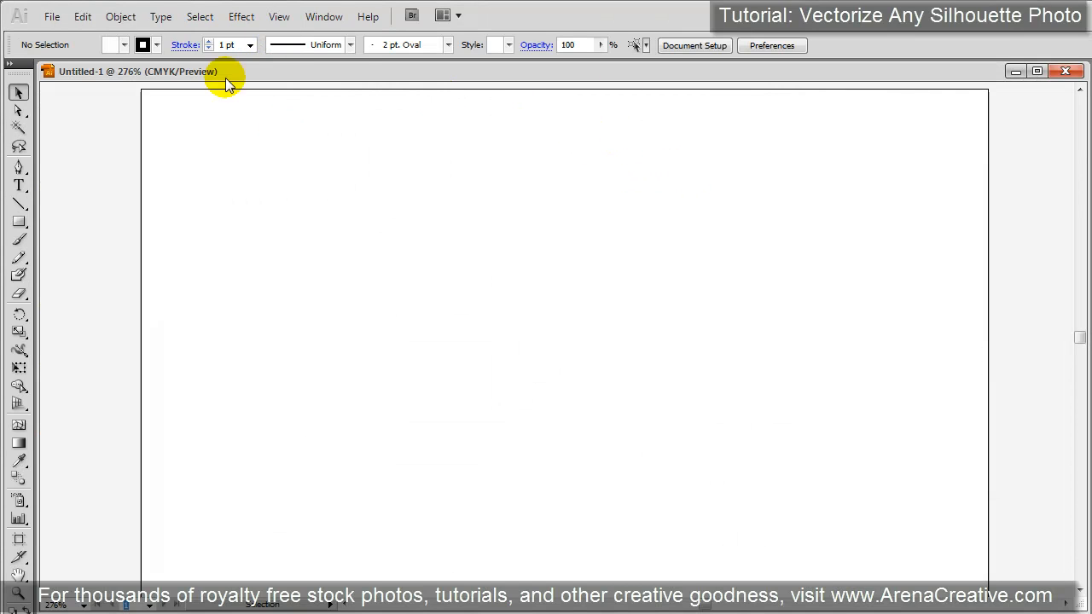
pyautogui.click(87, 19)
pyautogui.click(112, 119)
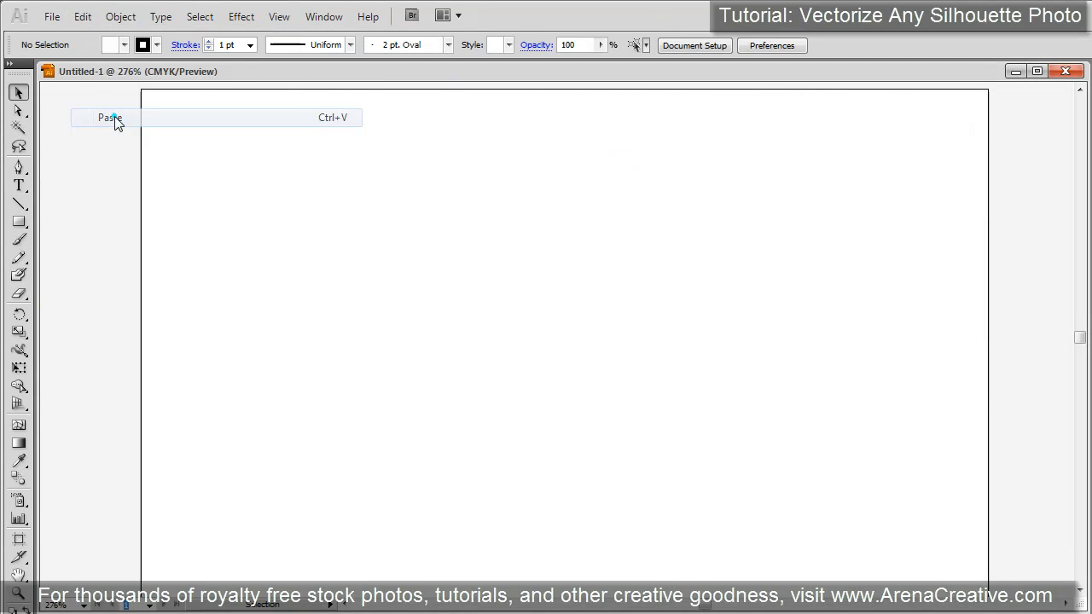
# Move the pasted palm image so it is centered horizontally on the artboard with its top edge on the artboard's top edge.
pyautogui.moveTo(496, 130); pyautogui.dragTo(549, 282)
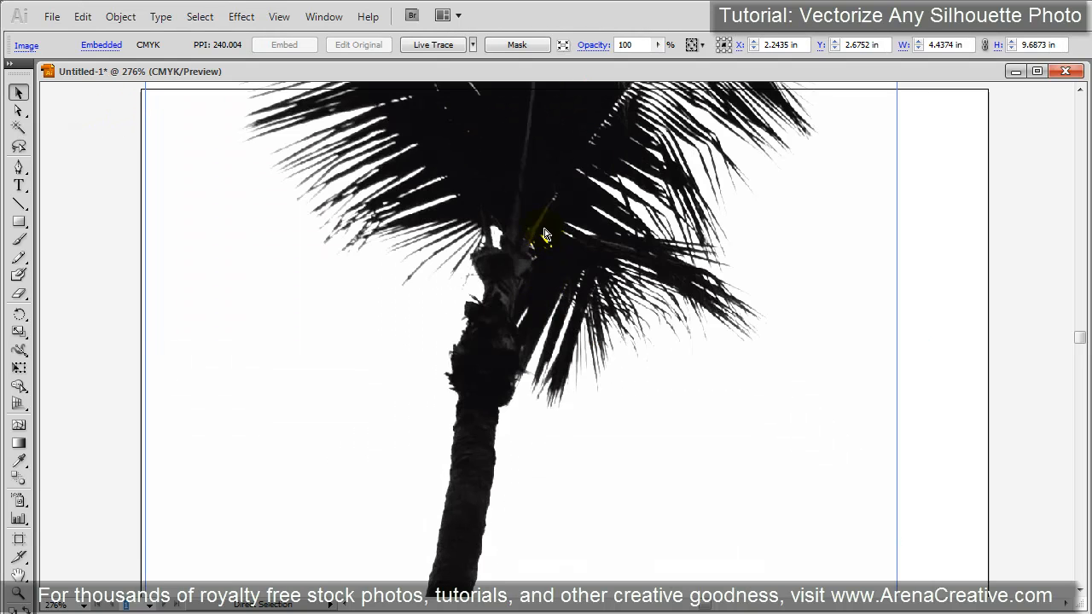
pyautogui.scroll(-3, 546, 236)
pyautogui.moveTo(528, 395); pyautogui.dragTo(548, 309)
pyautogui.moveTo(532, 415); pyautogui.dragTo(537, 367)
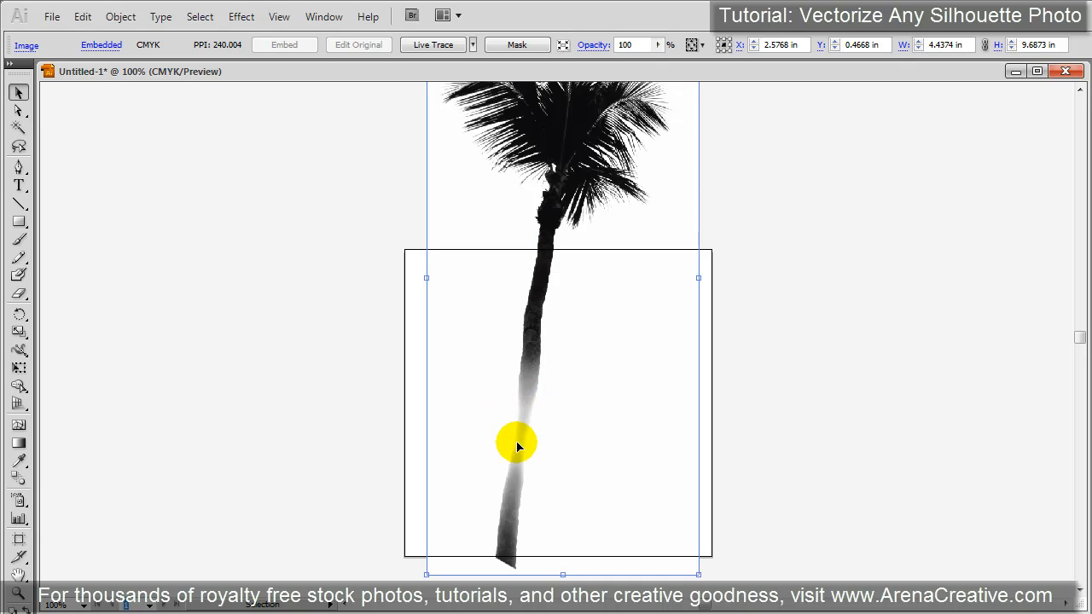
pyautogui.moveTo(546, 244); pyautogui.dragTo(524, 424)
pyautogui.moveTo(541, 253); pyautogui.dragTo(558, 342)
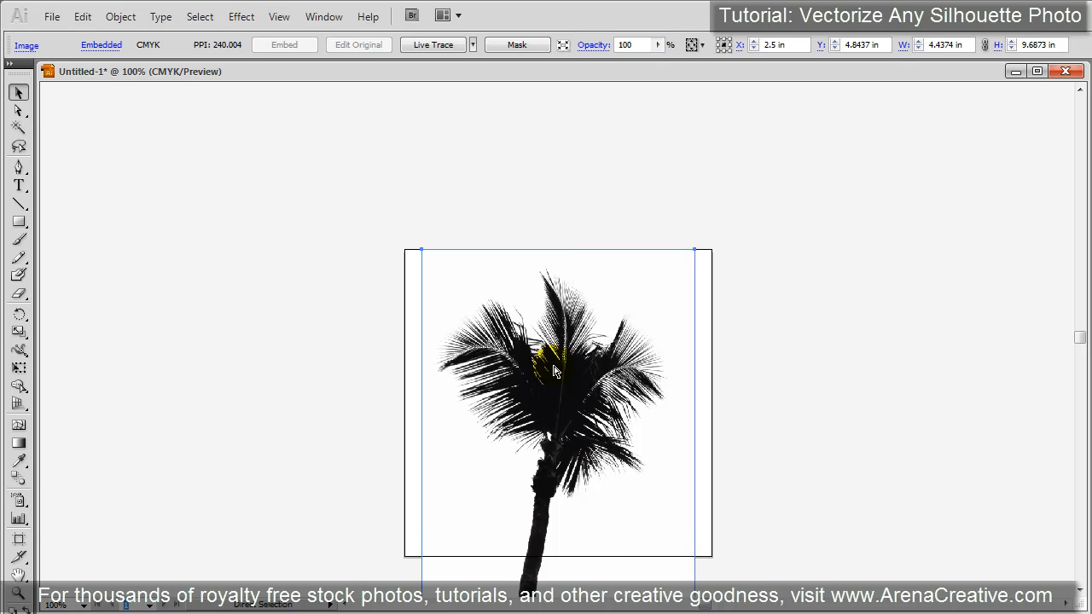
pyautogui.scroll(2, 554, 371)
pyautogui.moveTo(566, 403); pyautogui.dragTo(520, 344)
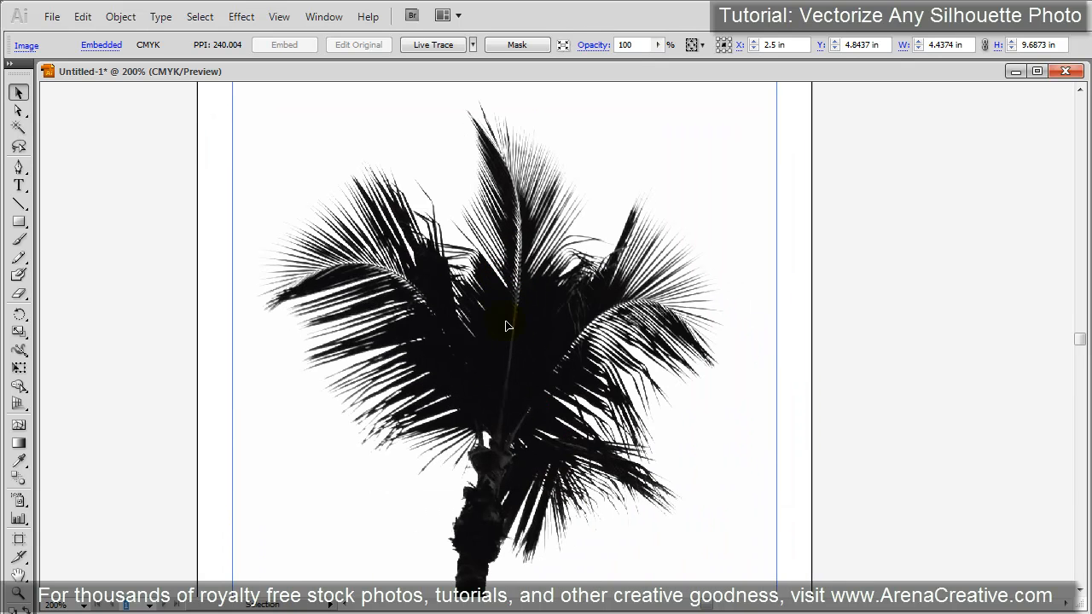
# Open the Live Trace options for the pasted palm image and preview the Simple Trace preset.
pyautogui.click(200, 165)
pyautogui.click(352, 162)
pyautogui.click(121, 17)
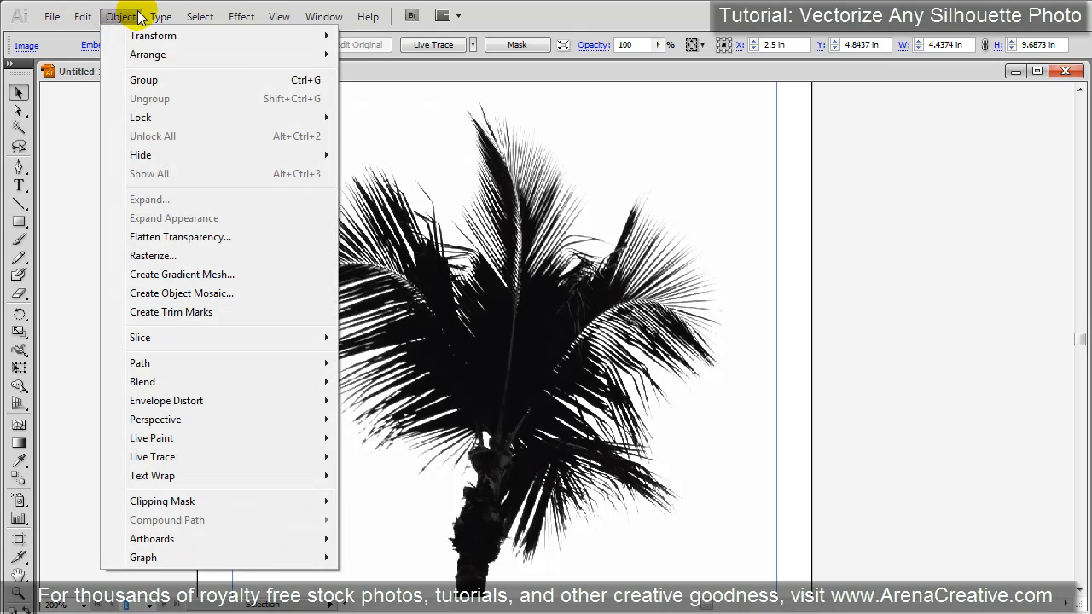
pyautogui.moveTo(192, 461)
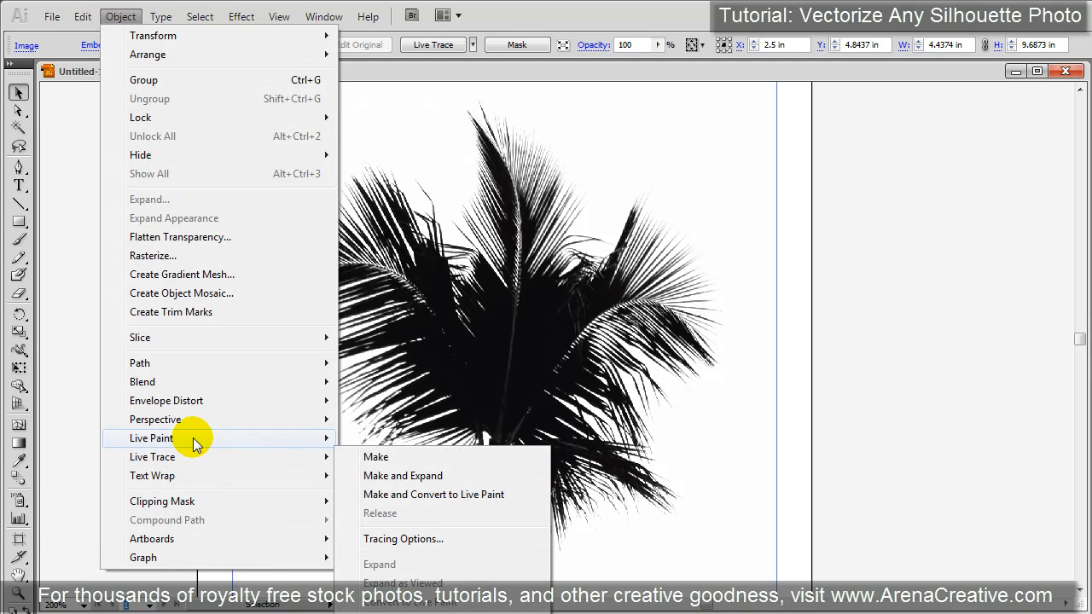
pyautogui.moveTo(193, 438)
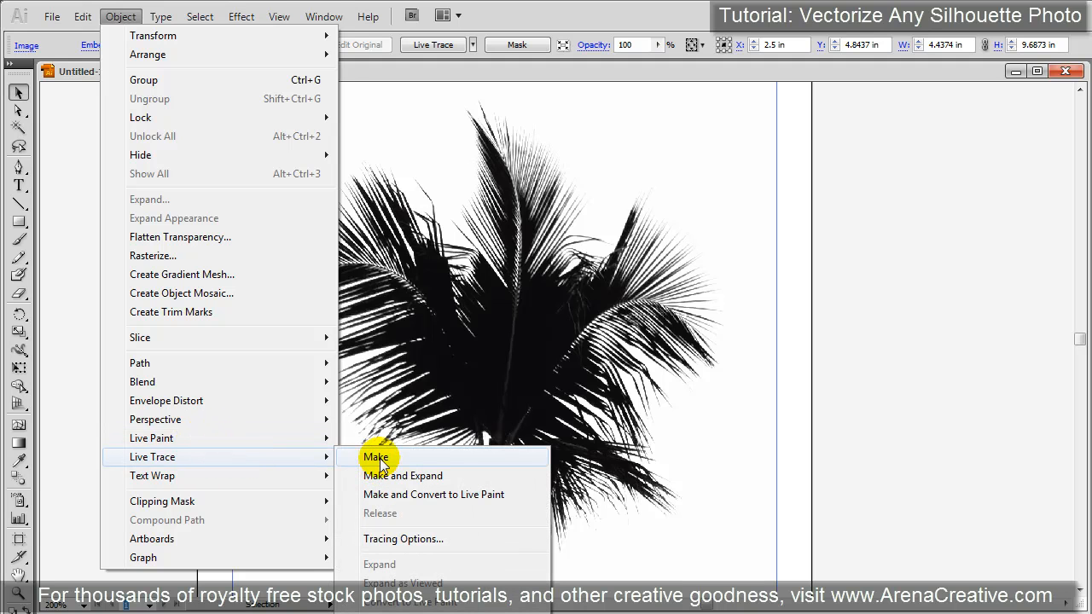
pyautogui.click(406, 541)
pyautogui.moveTo(739, 338)
pyautogui.mouseDown()
pyautogui.moveTo(863, 272)
pyautogui.moveTo(911, 151)
pyautogui.moveTo(893, 177)
pyautogui.mouseUp()
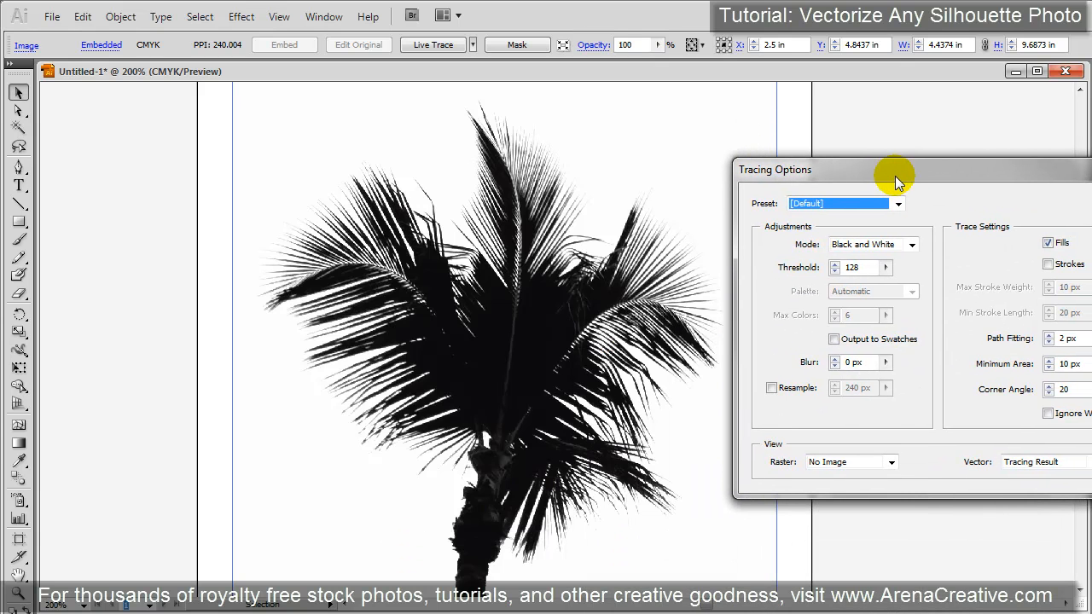
pyautogui.click(911, 247)
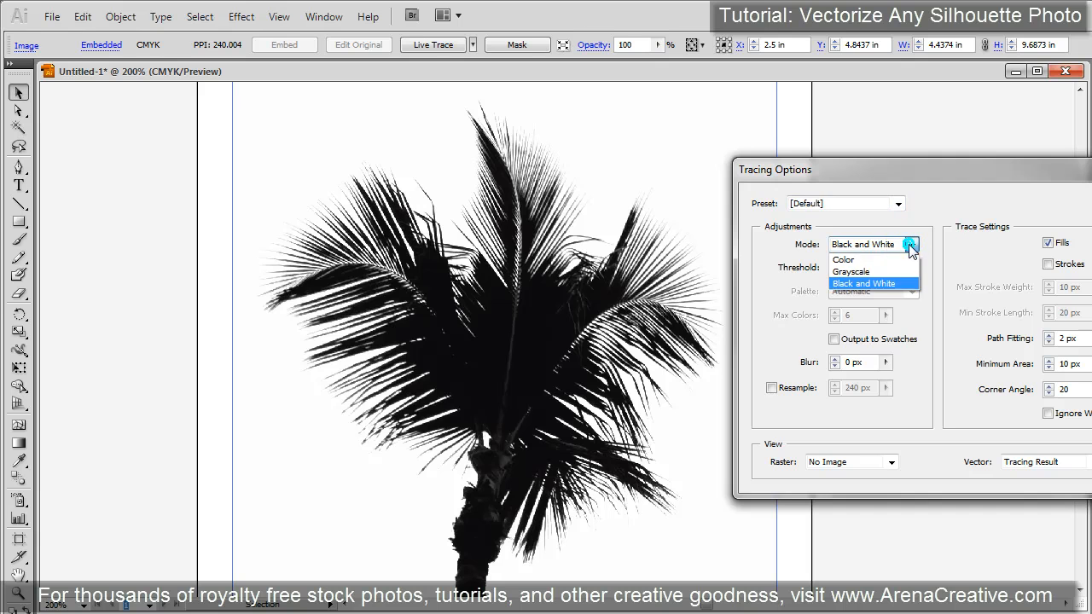
pyautogui.click(911, 246)
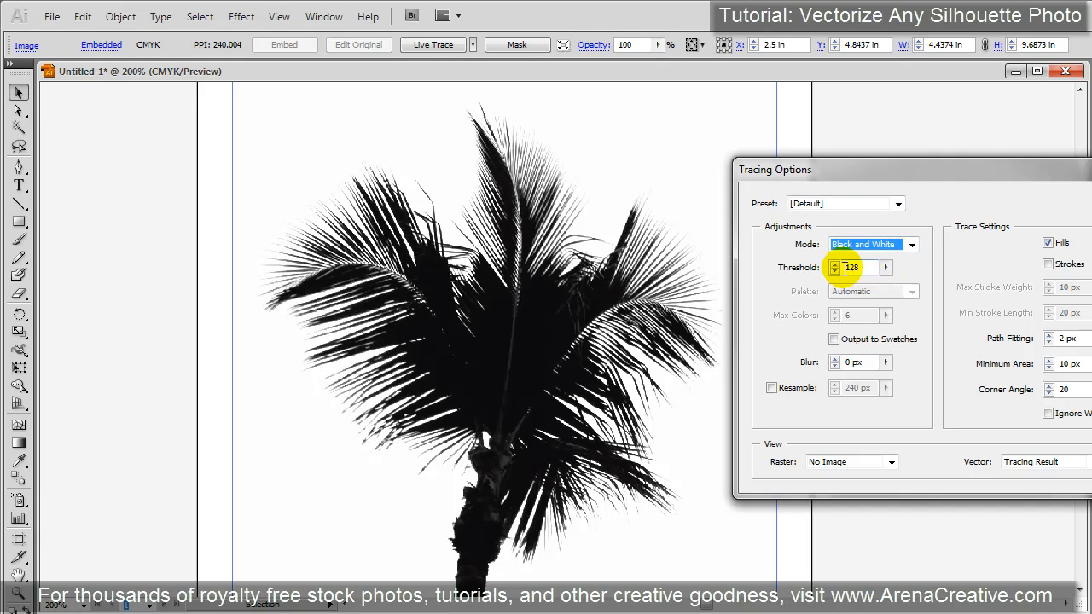
pyautogui.click(899, 204)
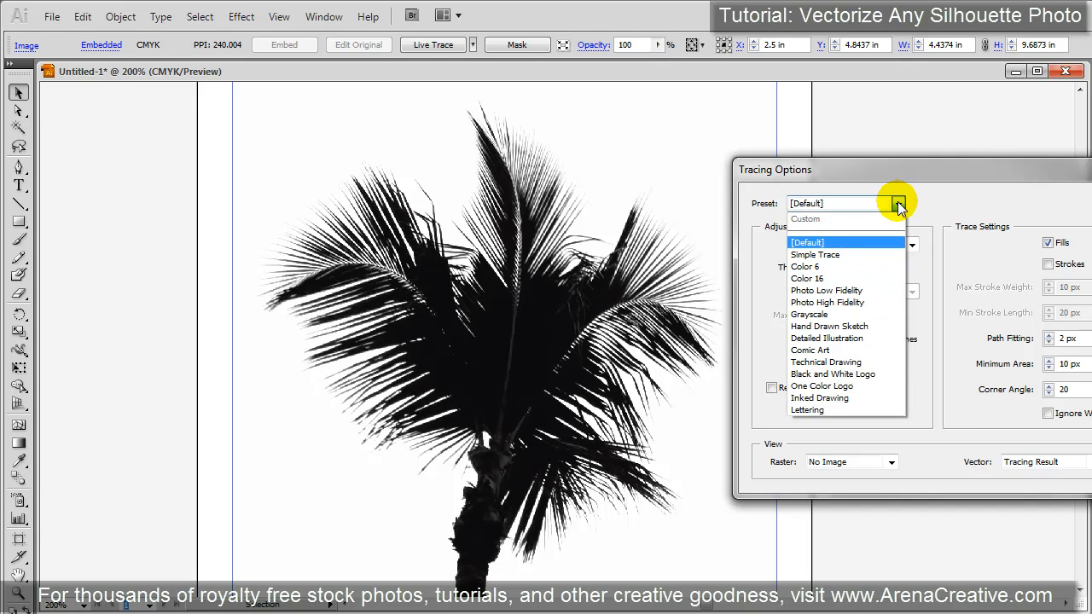
pyautogui.click(859, 258)
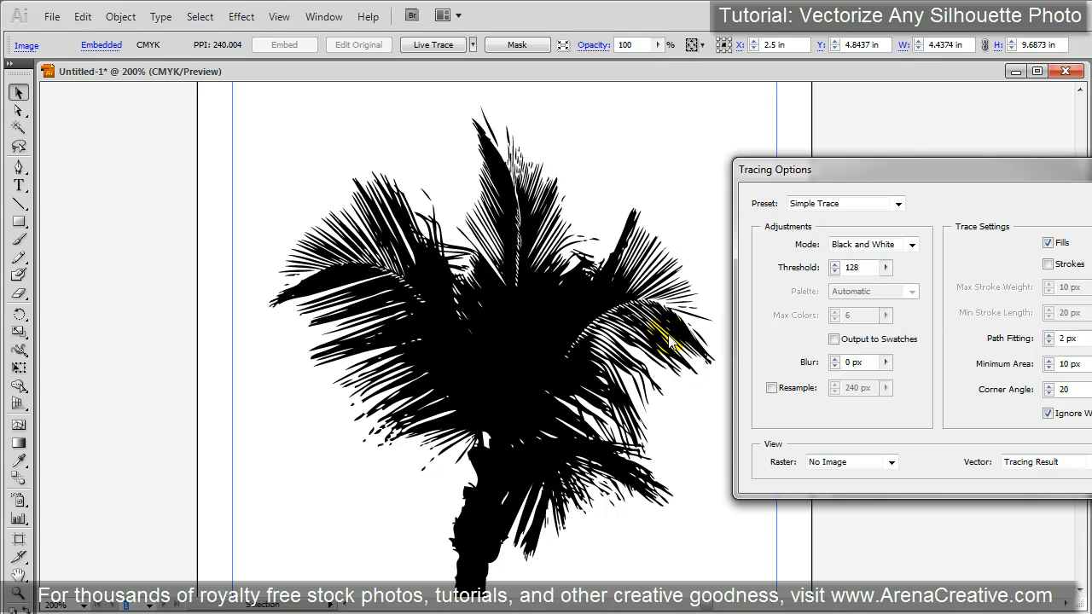
# Trace the palm image with the Grayscale preset and convert the tracing to a Live Paint group.
pyautogui.click(864, 206)
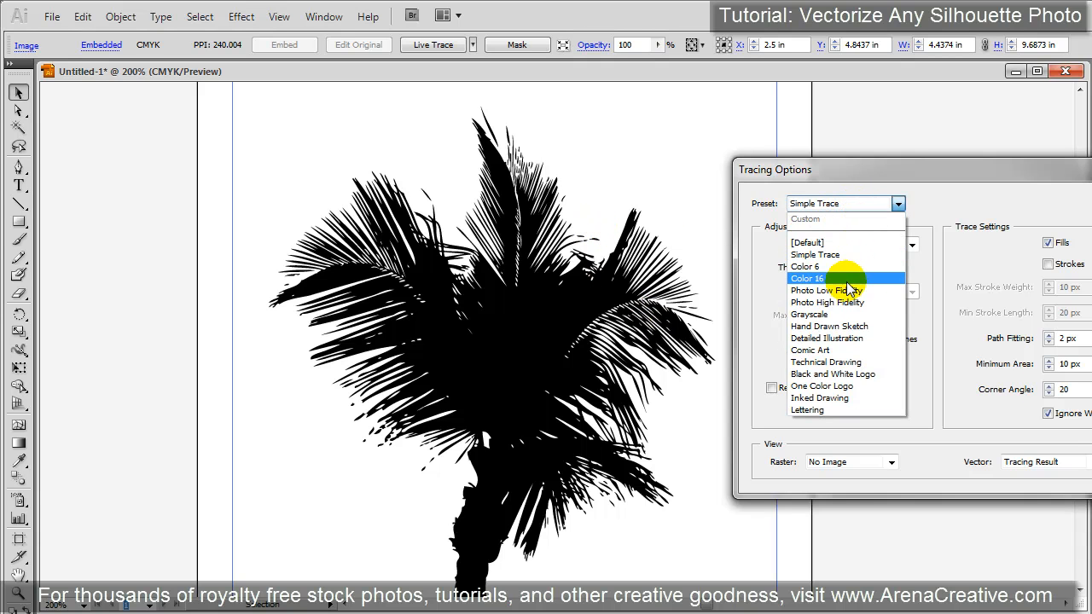
pyautogui.click(839, 314)
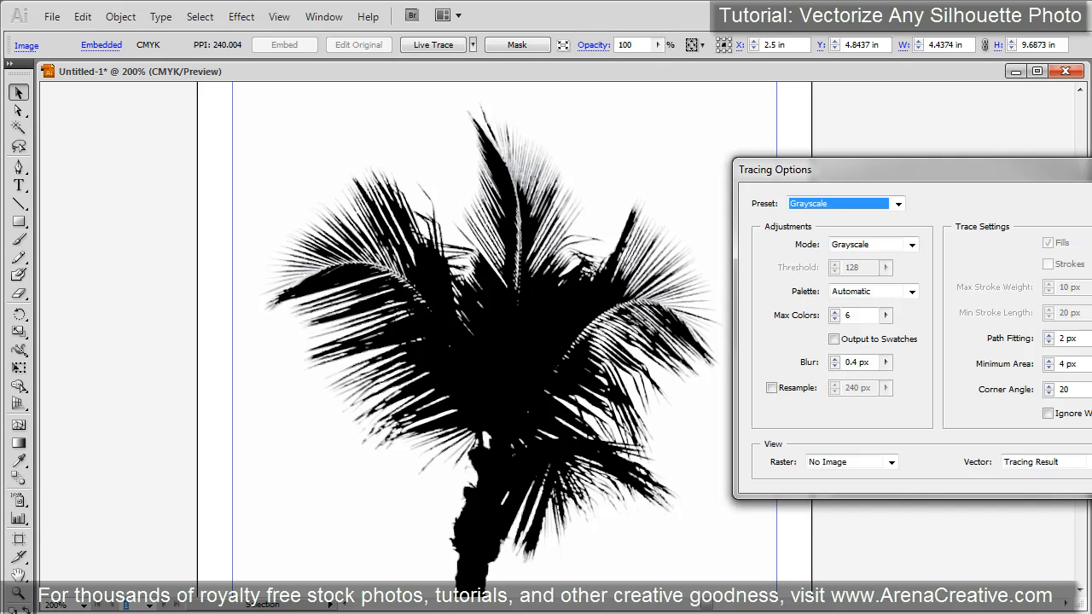
pyautogui.click(1091, 204)
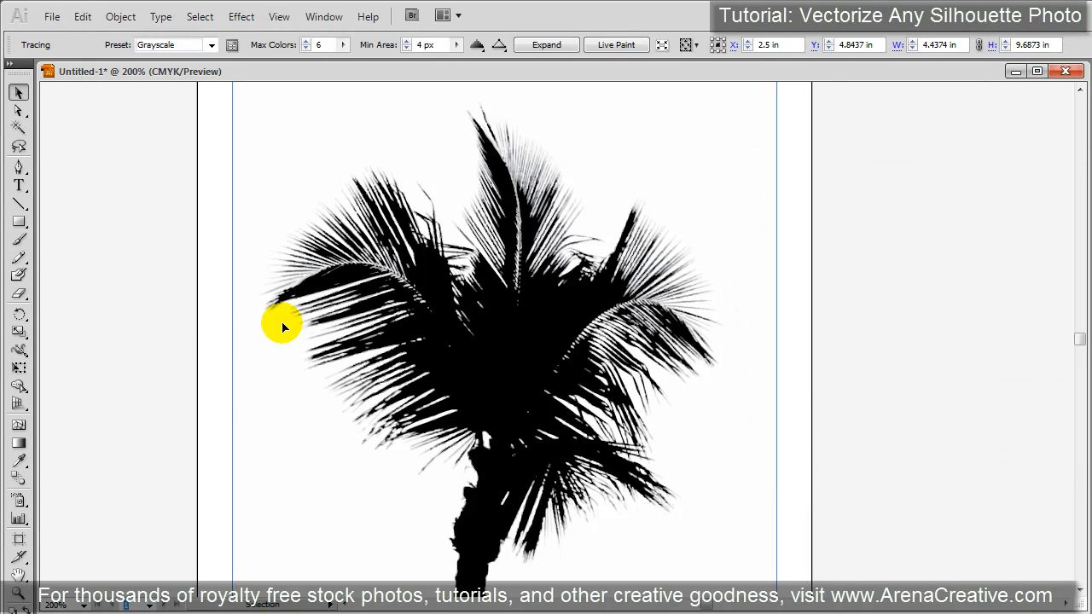
pyautogui.click(18, 593)
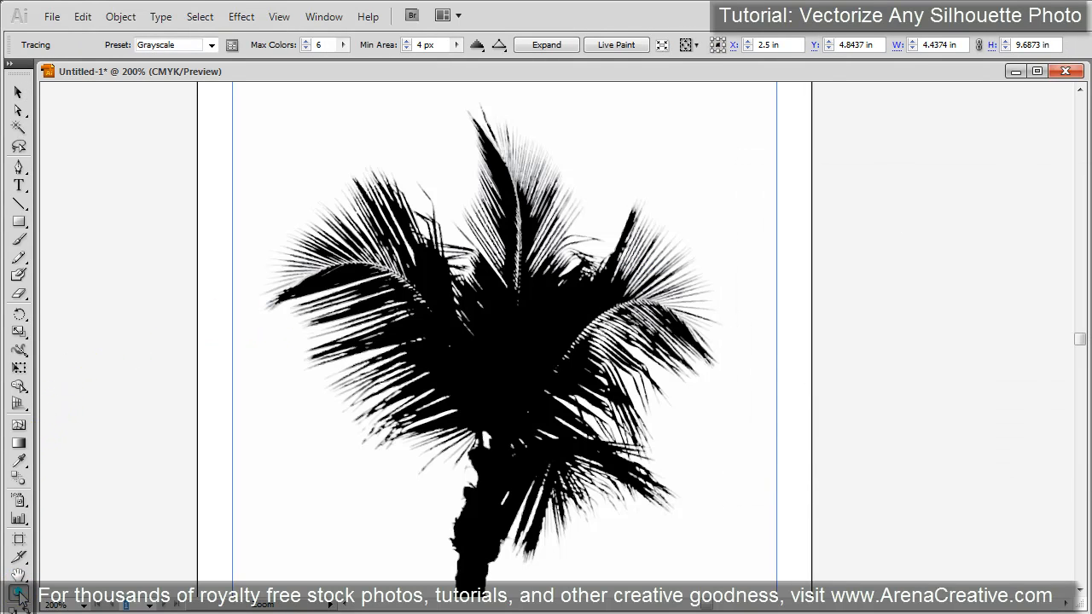
pyautogui.click(460, 318)
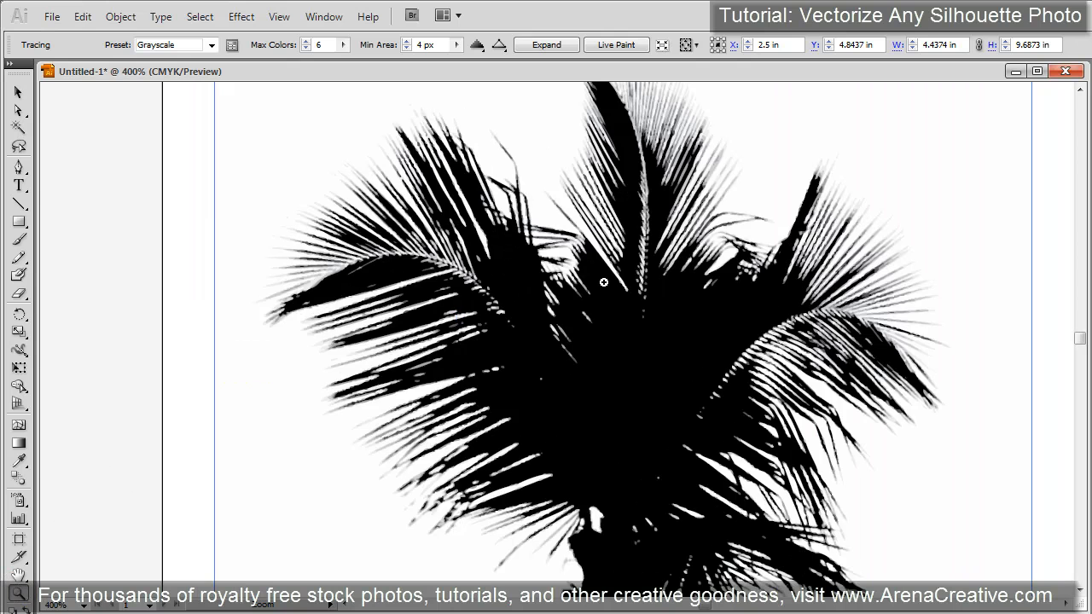
pyautogui.click(604, 282)
pyautogui.click(17, 92)
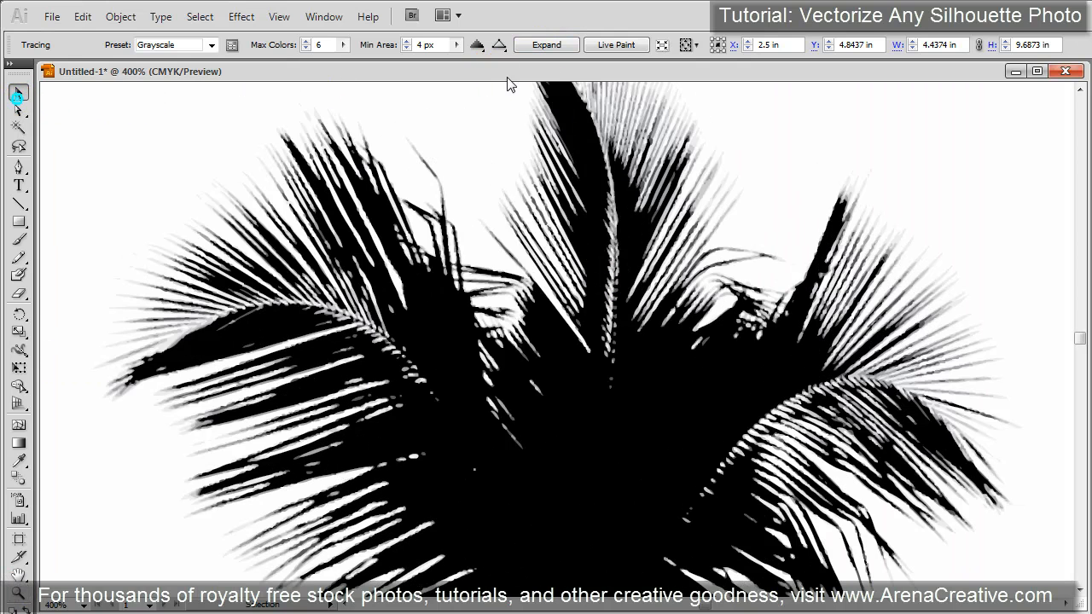
pyautogui.click(607, 46)
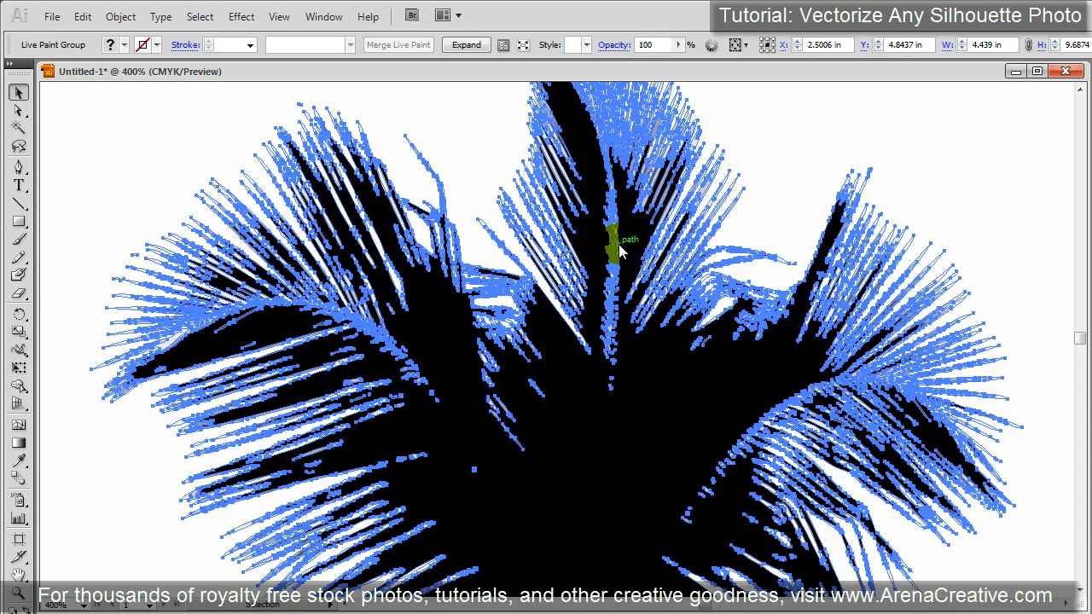
# Examine the traced paths up close around the left fronds, and deselect the Live Paint group.
pyautogui.click(19, 476)
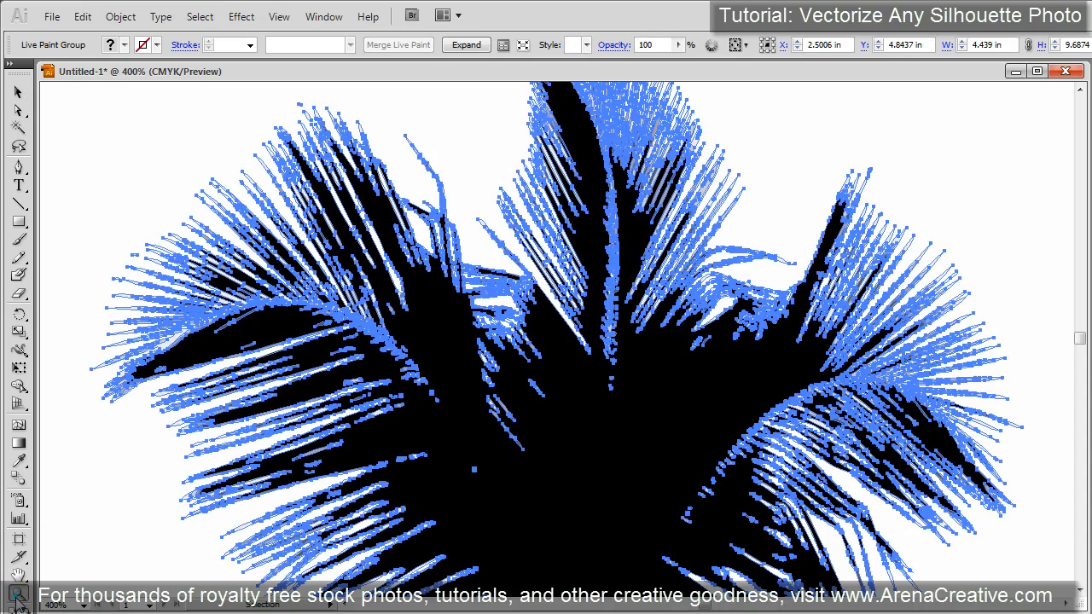
pyautogui.moveTo(461, 298); pyautogui.dragTo(531, 336)
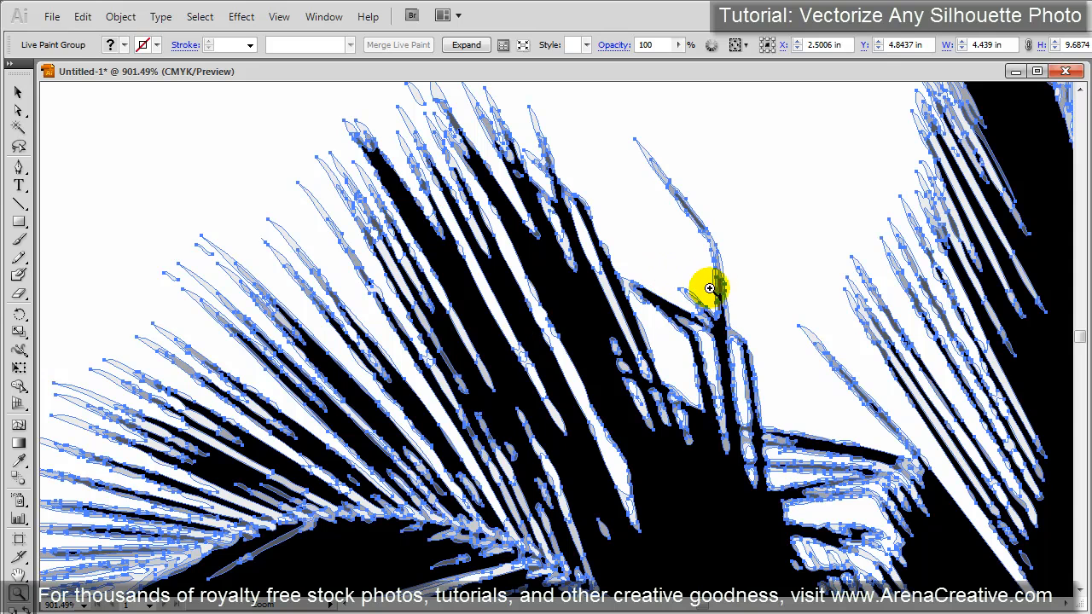
pyautogui.click(19, 91)
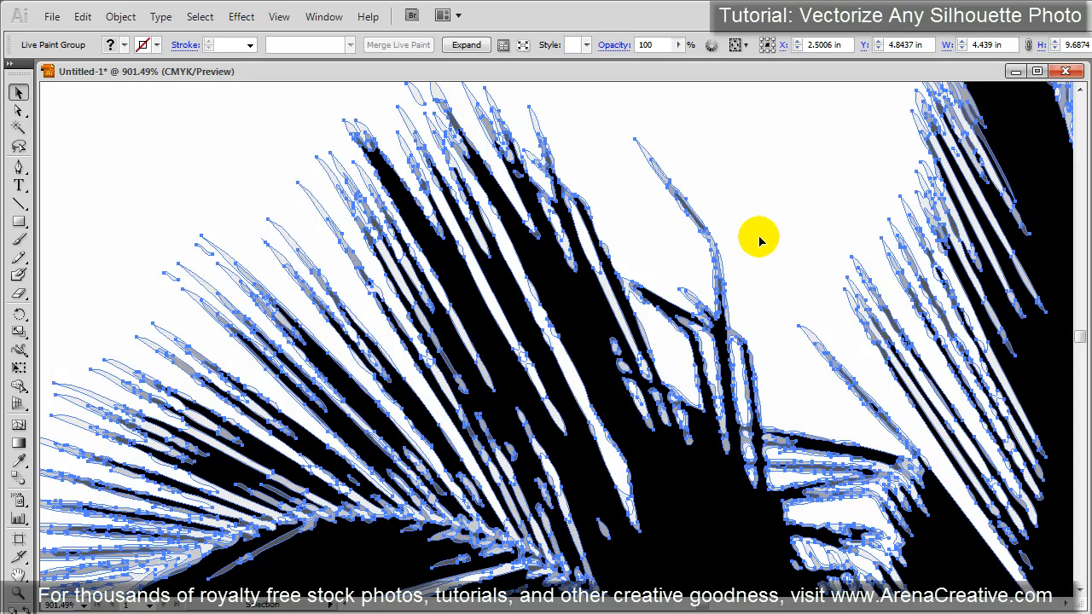
pyautogui.hotkey('ctrl', '-')
pyautogui.hotkey('ctrl', '-')
pyautogui.hotkey('ctrl', '-')
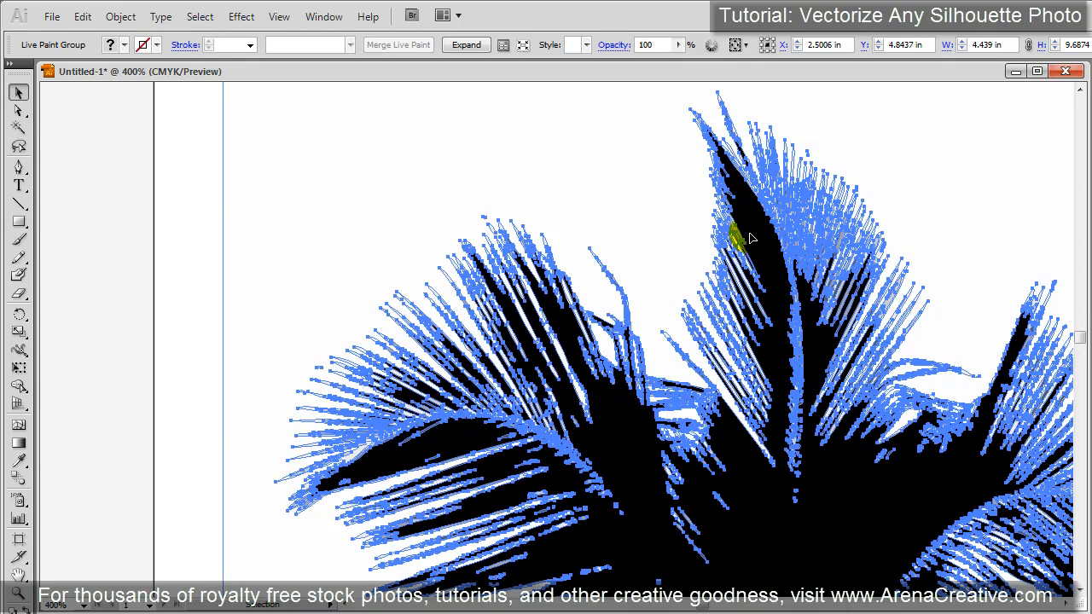
pyautogui.click(185, 220)
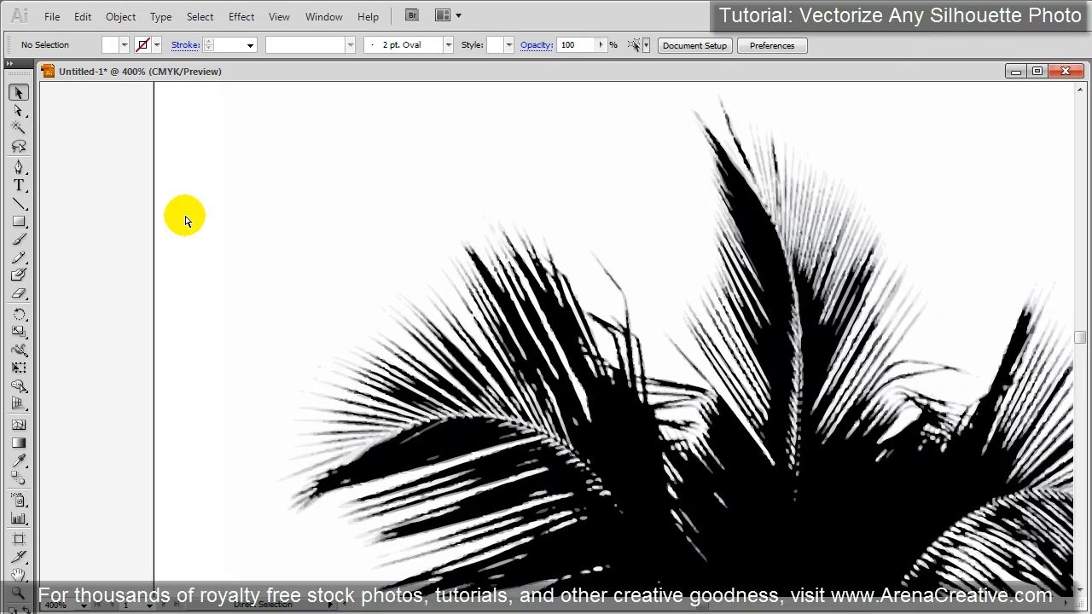
# Undo the Live Paint conversion and Grayscale trace, and move the image up and left until its left edge meets the artboard's left edge.
pyautogui.hotkey('ctrl', 'z')
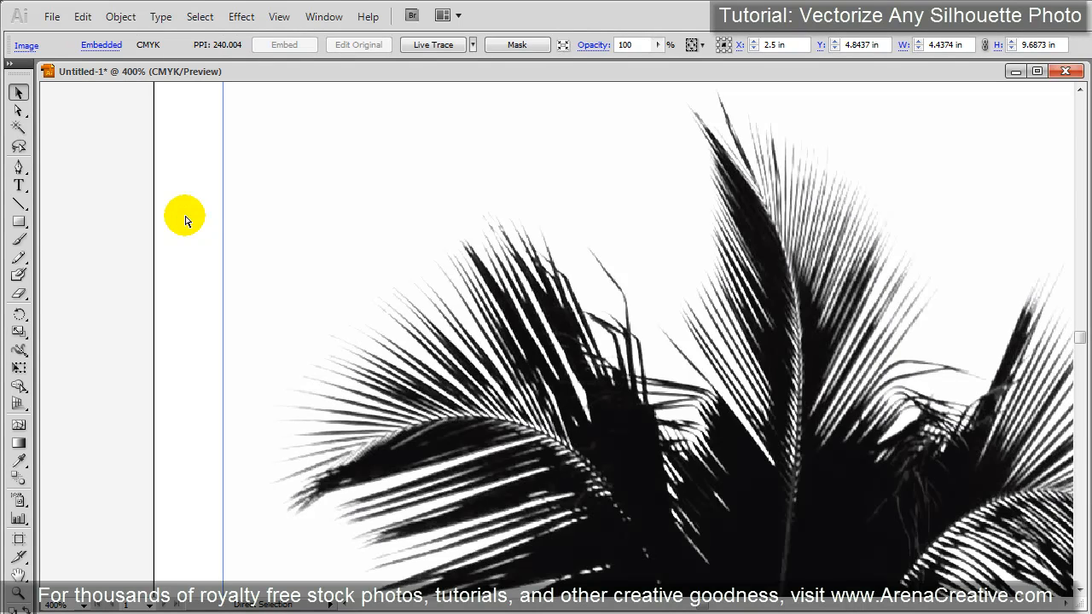
pyautogui.hotkey('ctrl', 'z')
pyautogui.click(126, 175)
pyautogui.moveTo(115, 112); pyautogui.dragTo(105, 379)
pyautogui.click(451, 293)
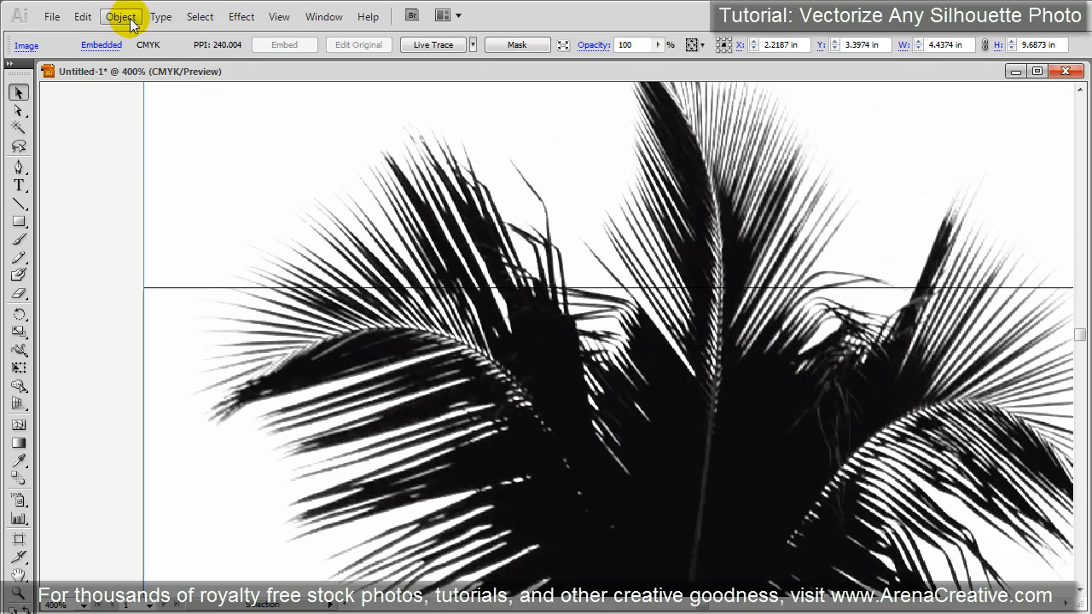
pyautogui.click(132, 19)
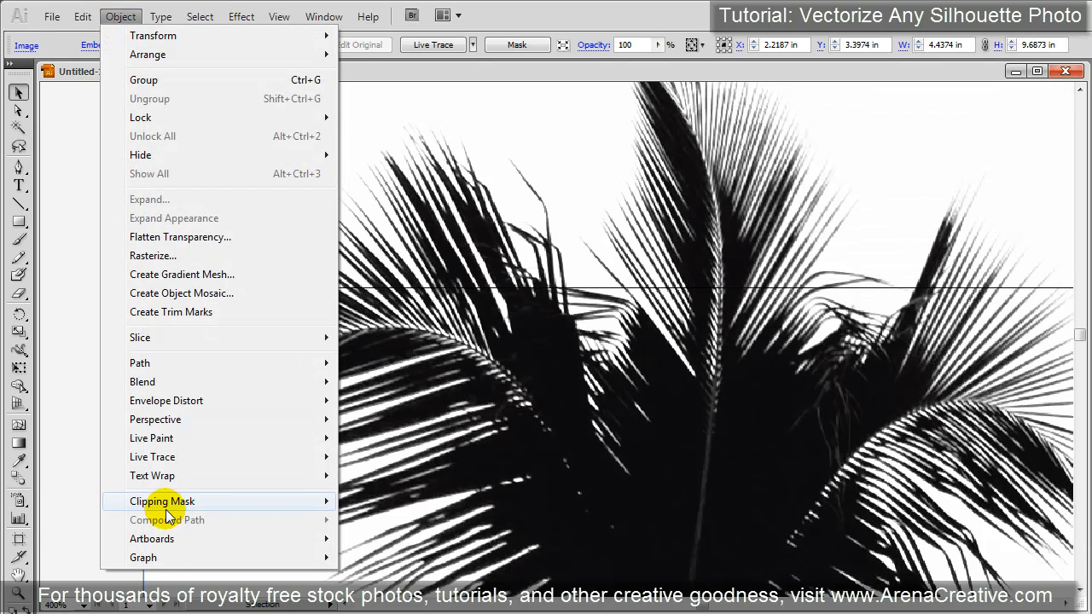
pyautogui.moveTo(226, 442)
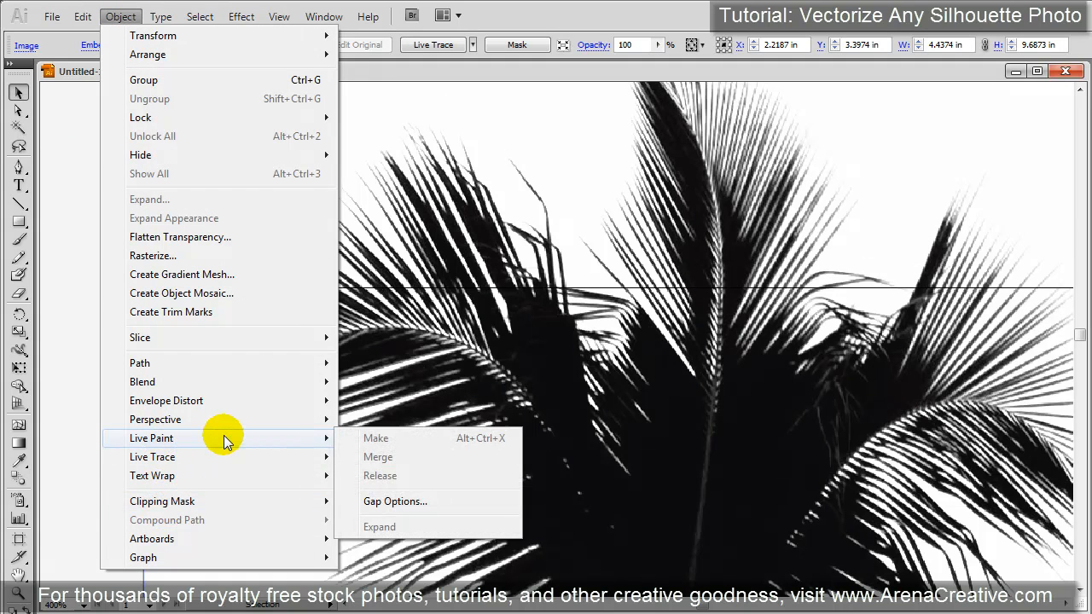
pyautogui.moveTo(244, 458)
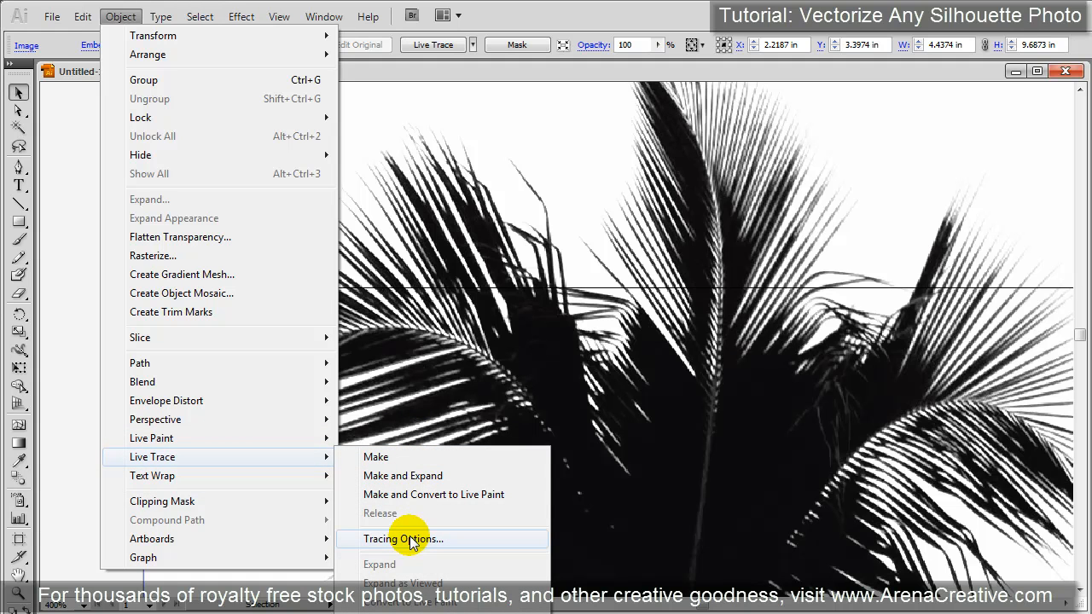
pyautogui.click(546, 12)
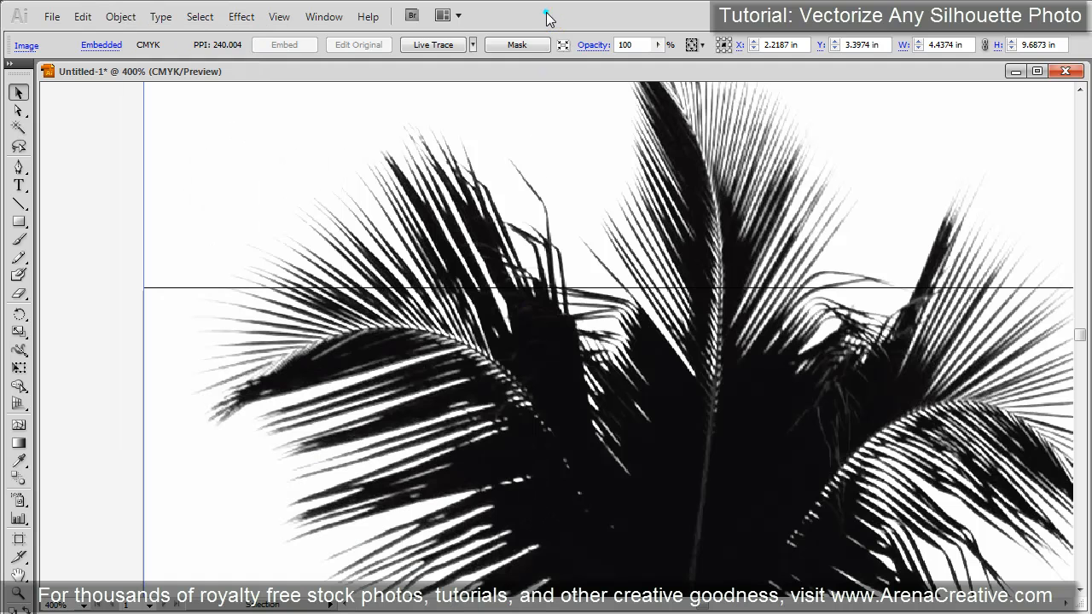
# Open the tracing options for the palm image and choose the One Color Logo preset.
pyautogui.click(473, 47)
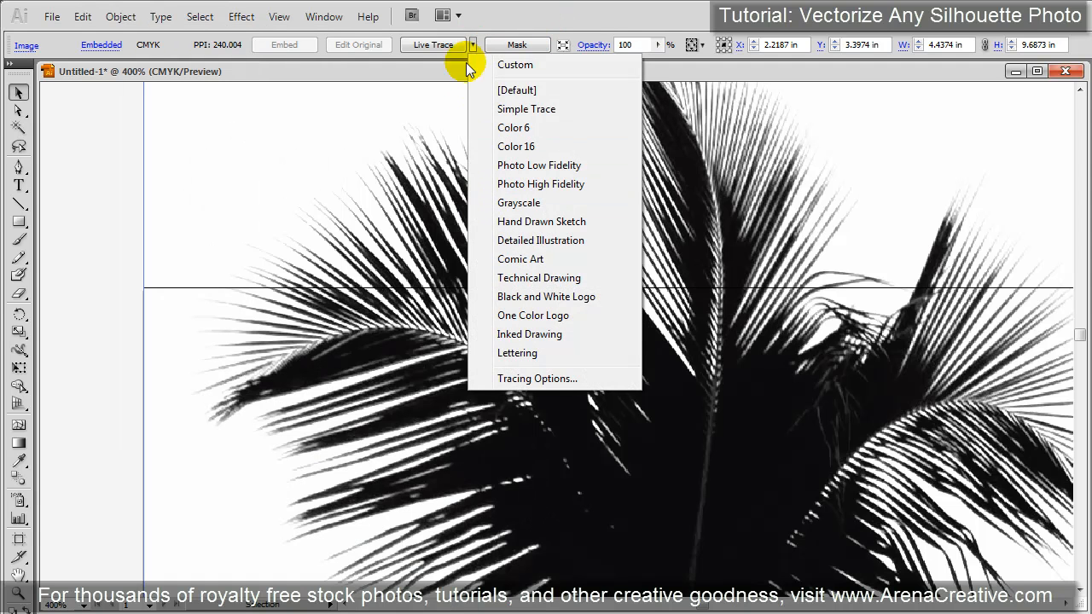
pyautogui.click(475, 46)
pyautogui.click(473, 45)
pyautogui.click(522, 378)
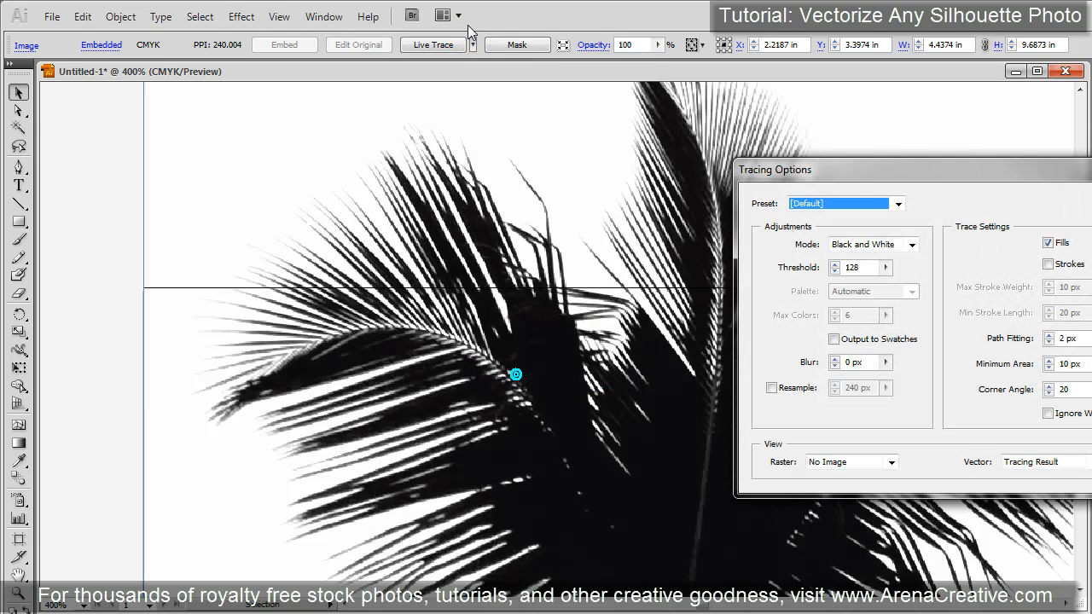
pyautogui.click(912, 245)
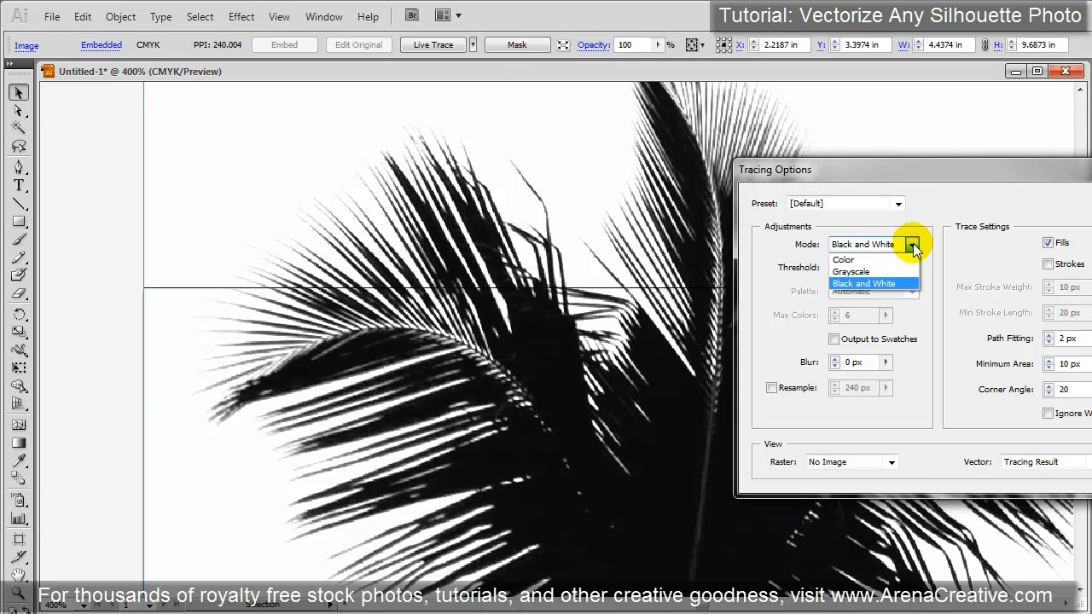
pyautogui.click(912, 245)
pyautogui.click(898, 203)
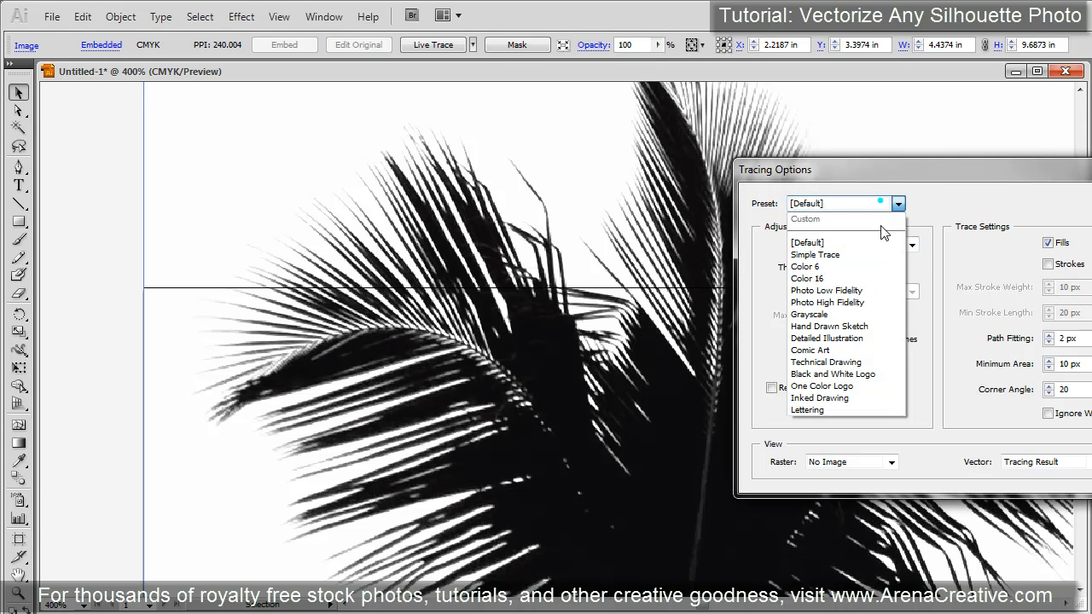
pyautogui.click(838, 388)
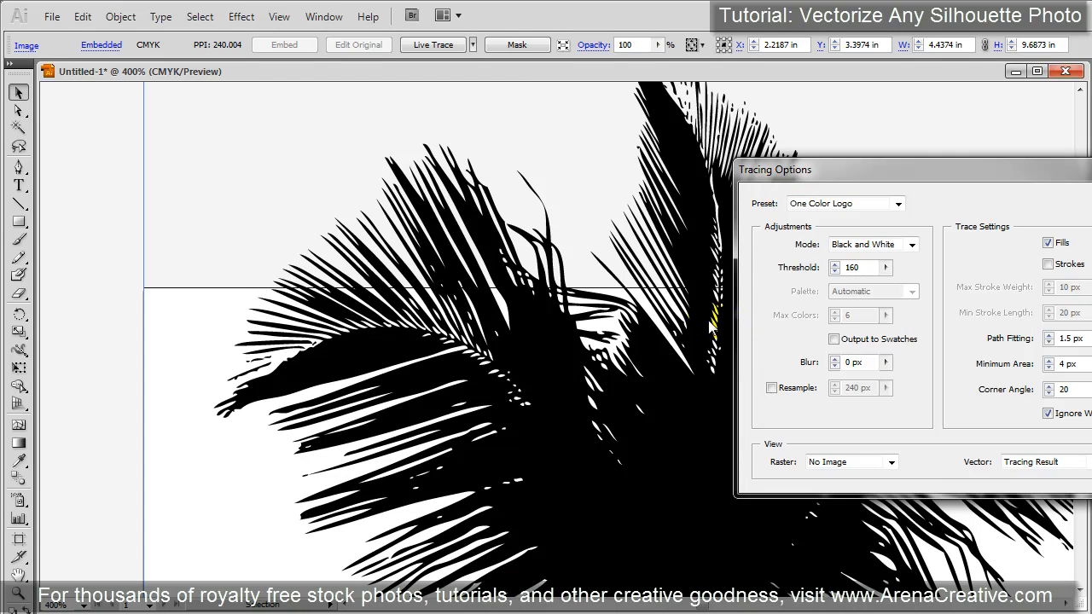
# Compare the trace preview with the original image and apply the One Color Logo trace.
pyautogui.moveTo(815, 173)
pyautogui.mouseDown()
pyautogui.moveTo(1006, 151)
pyautogui.moveTo(1002, 139)
pyautogui.mouseUp()
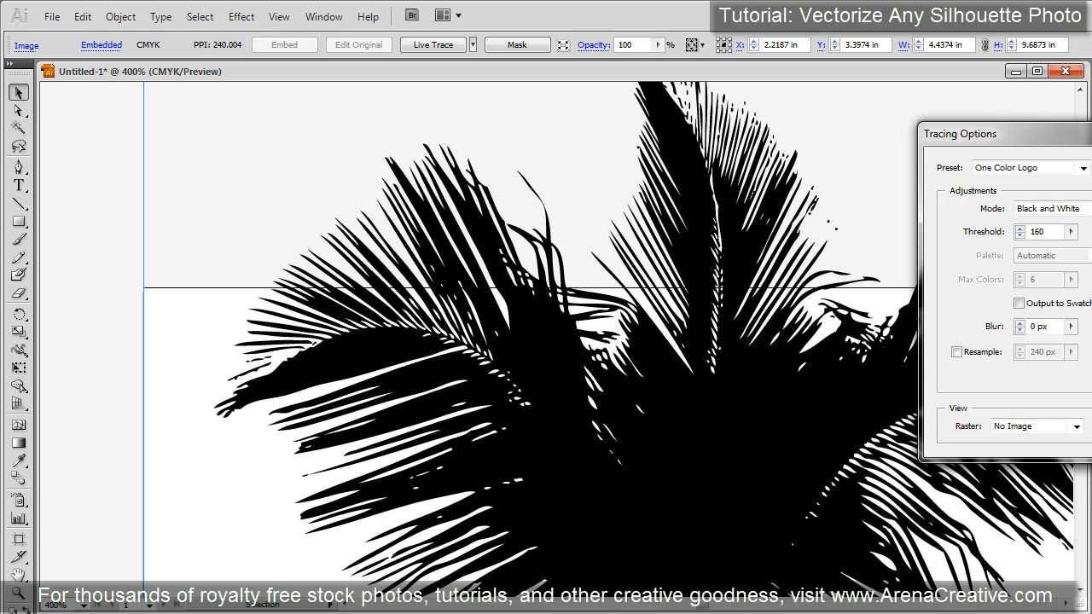
pyautogui.hotkey('alt', 'p')
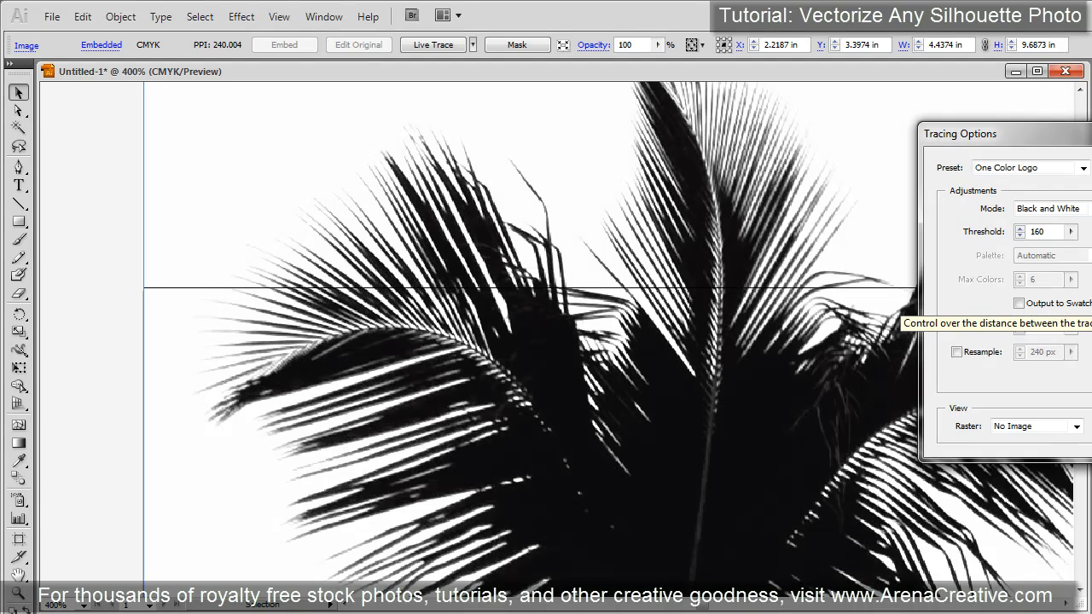
pyautogui.hotkey('alt', 'p')
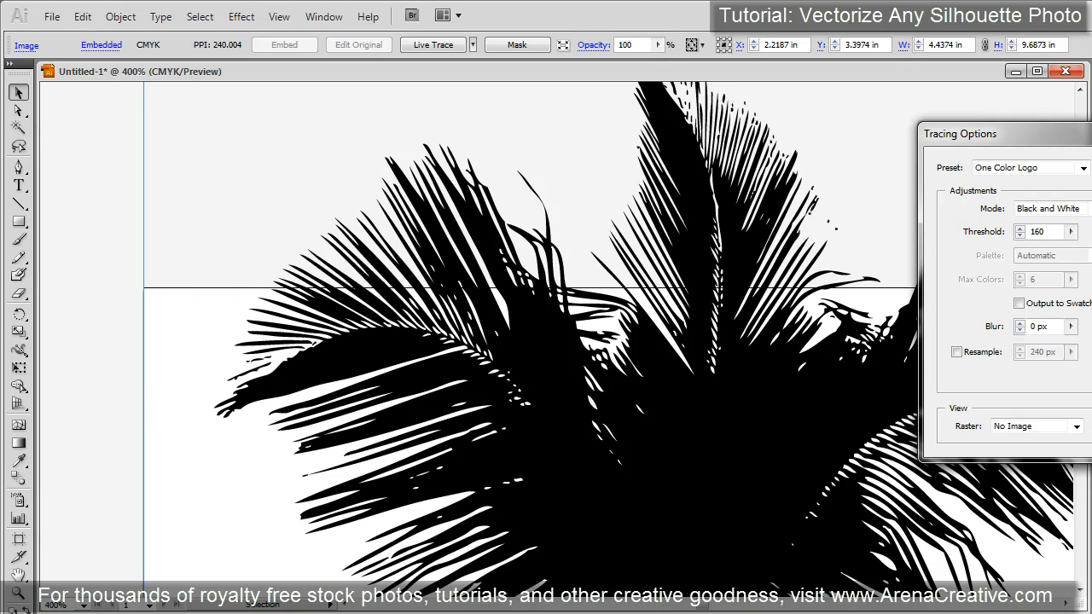
pyautogui.press('Return')
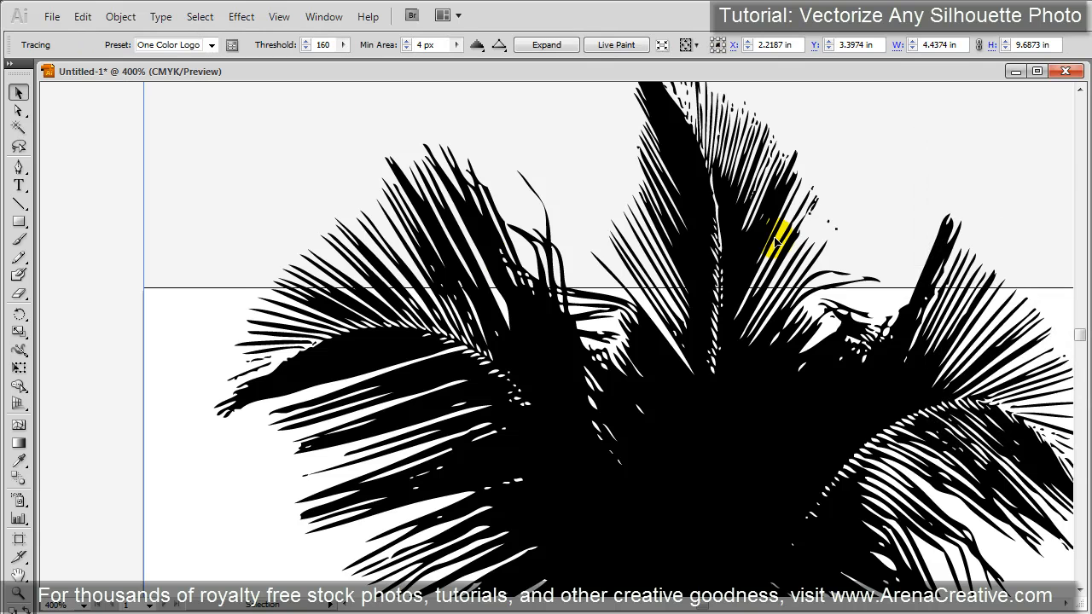
# Convert the tracing to a Live Paint group, move it down and slightly left, and deselect it.
pyautogui.click(608, 44)
pyautogui.moveTo(682, 147)
pyautogui.mouseDown()
pyautogui.moveTo(706, 162)
pyautogui.moveTo(615, 331)
pyautogui.mouseUp()
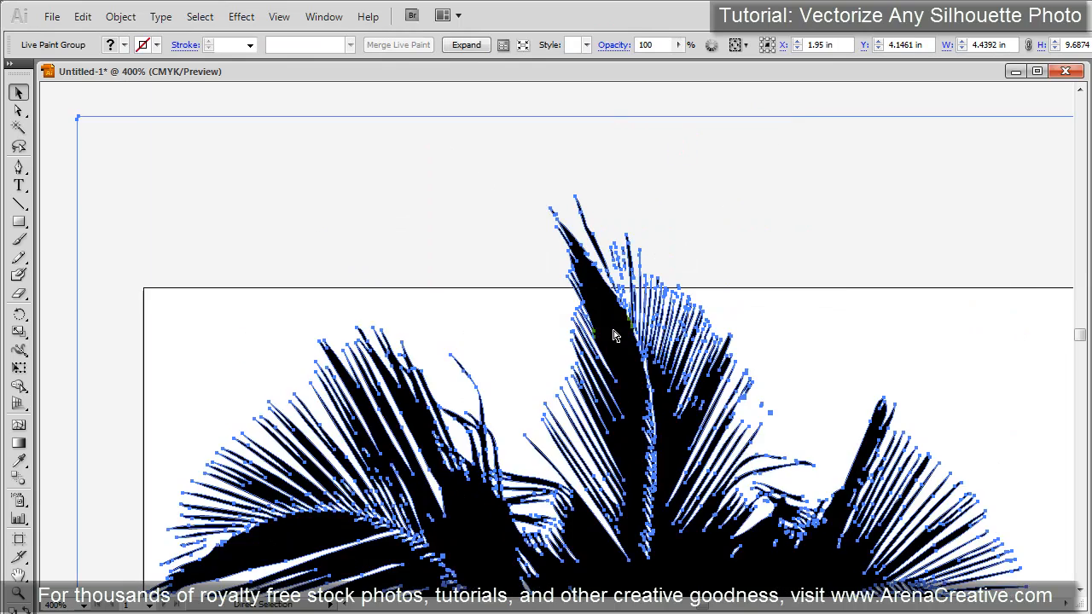
pyautogui.hotkey('ctrl', '-')
pyautogui.hotkey('ctrl', '-')
pyautogui.hotkey('ctrl', '-')
pyautogui.hotkey('ctrl', '-')
pyautogui.click(716, 449)
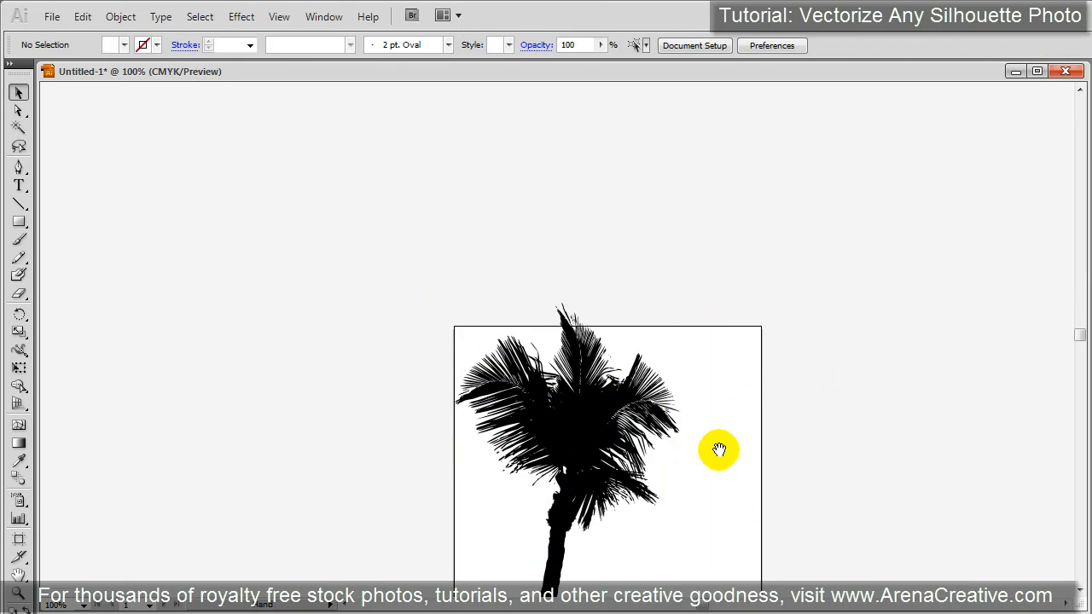
pyautogui.moveTo(717, 449); pyautogui.dragTo(737, 349)
# Scale the palm down to about 3.12 in wide and 6.81 in high, and move it near the artboard's horizontal center.
pyautogui.click(610, 351)
pyautogui.moveTo(609, 349)
pyautogui.mouseDown()
pyautogui.moveTo(642, 295)
pyautogui.moveTo(643, 316)
pyautogui.mouseUp()
pyautogui.moveTo(777, 171); pyautogui.dragTo(689, 267)
pyautogui.moveTo(629, 385); pyautogui.dragTo(646, 347)
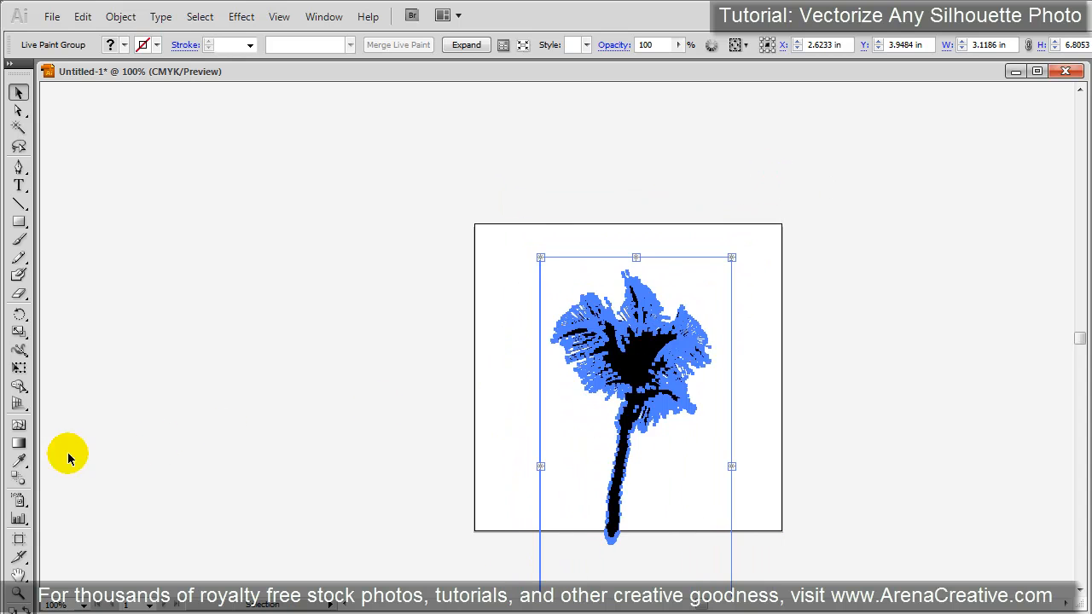
# Deselect the palm and examine the finished vector silhouette's fronds and trunk up close.
pyautogui.click(18, 593)
pyautogui.click(614, 377)
pyautogui.click(613, 376)
pyautogui.press('v')
pyautogui.click(139, 126)
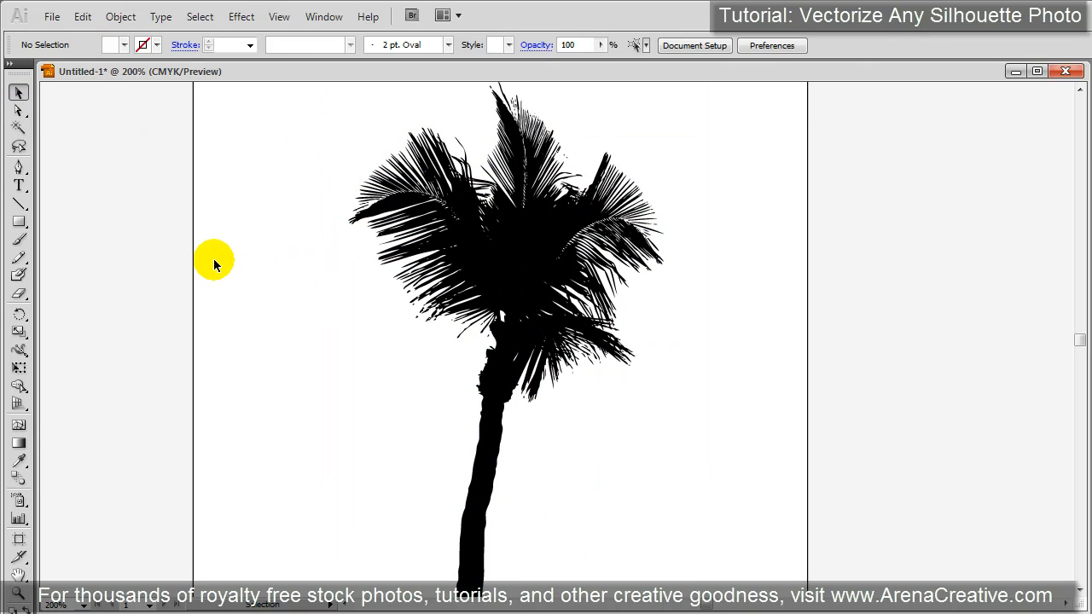
pyautogui.moveTo(253, 218); pyautogui.dragTo(271, 270)
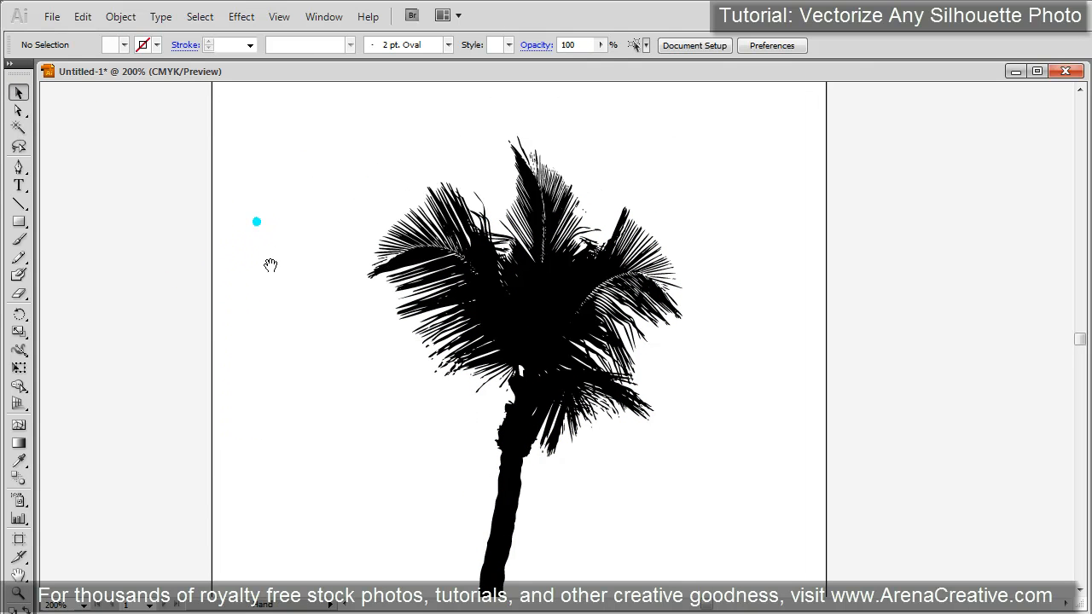